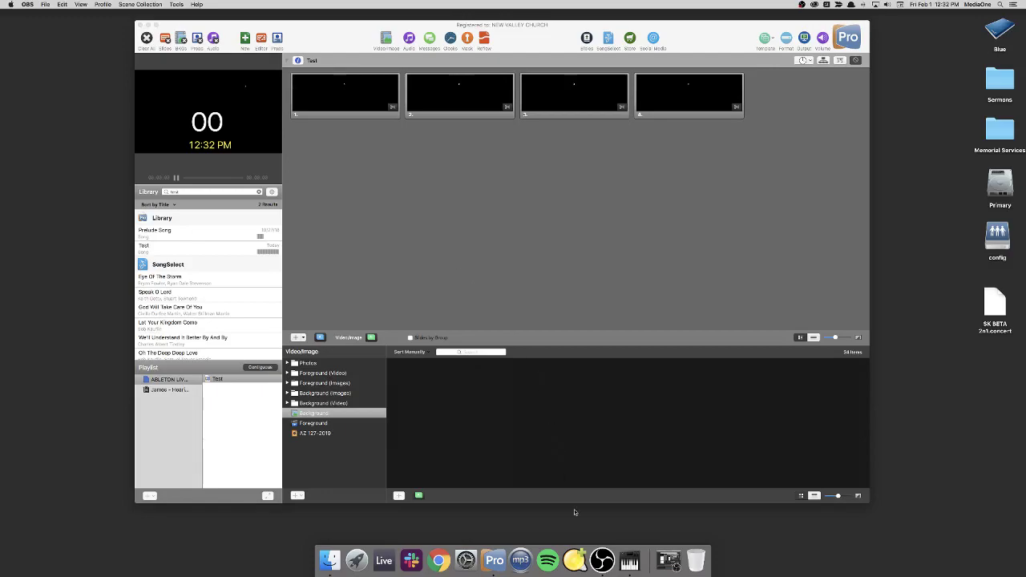
Switch to Audio MIDI Setup, show the MIDI Studio window and enlarge its device icons
click(630, 563)
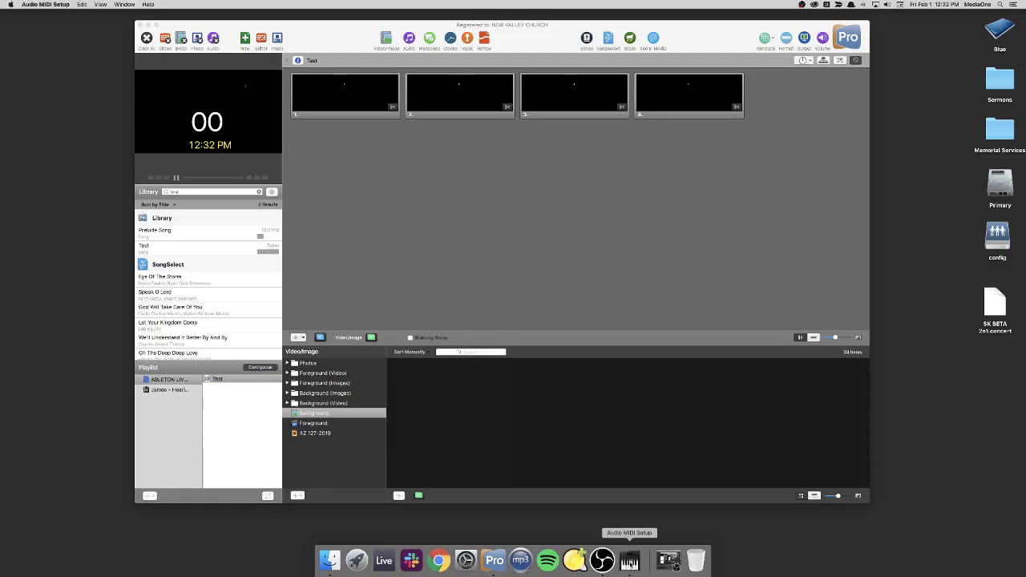
click(999, 5)
click(329, 166)
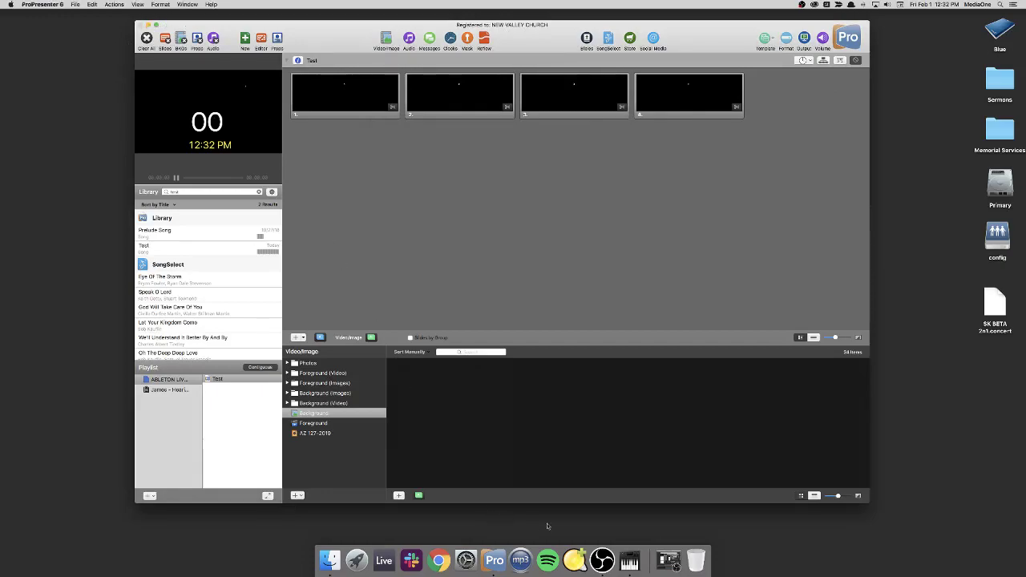
click(630, 560)
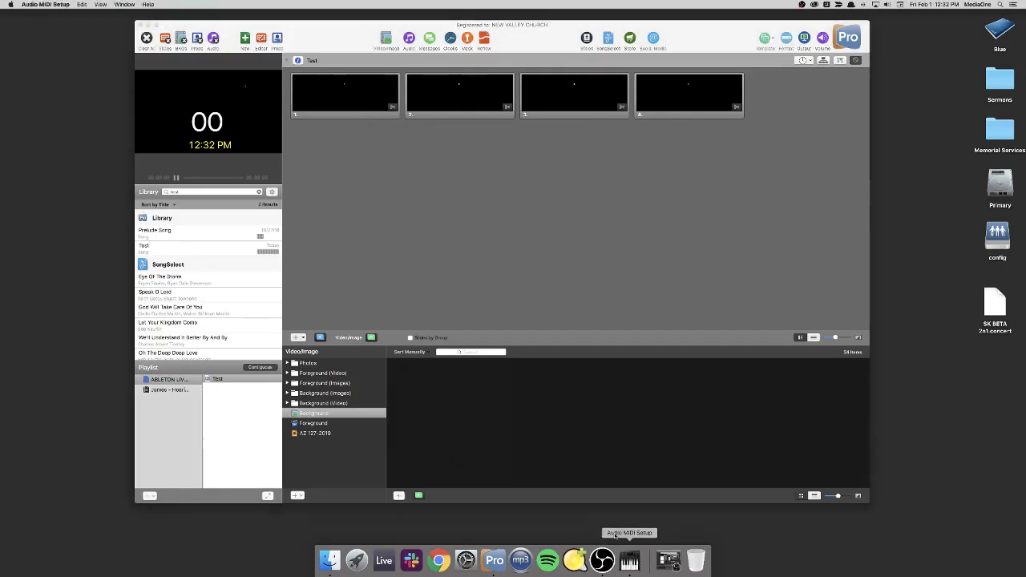
click(124, 5)
click(138, 22)
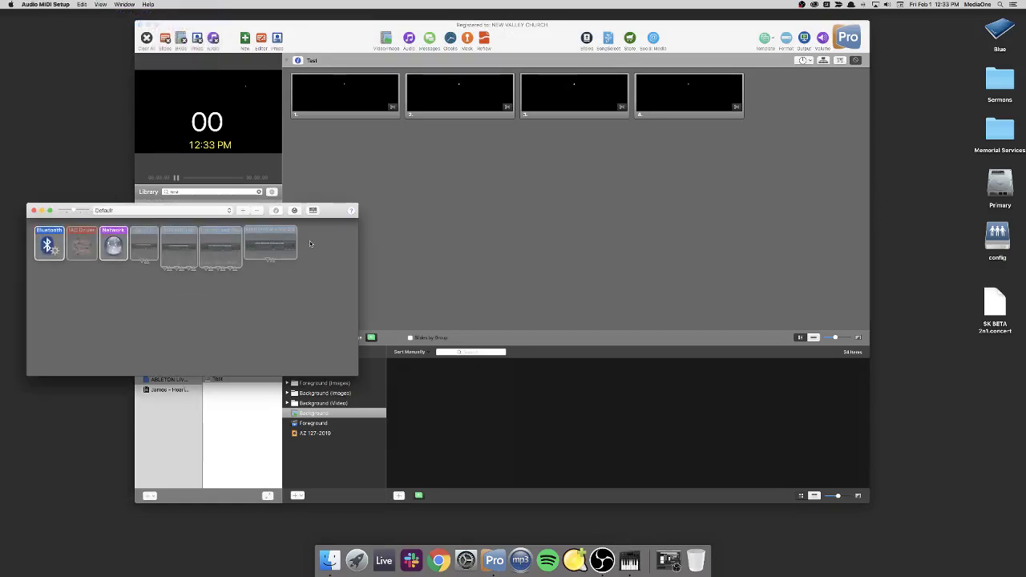
drag(336, 211, 327, 144)
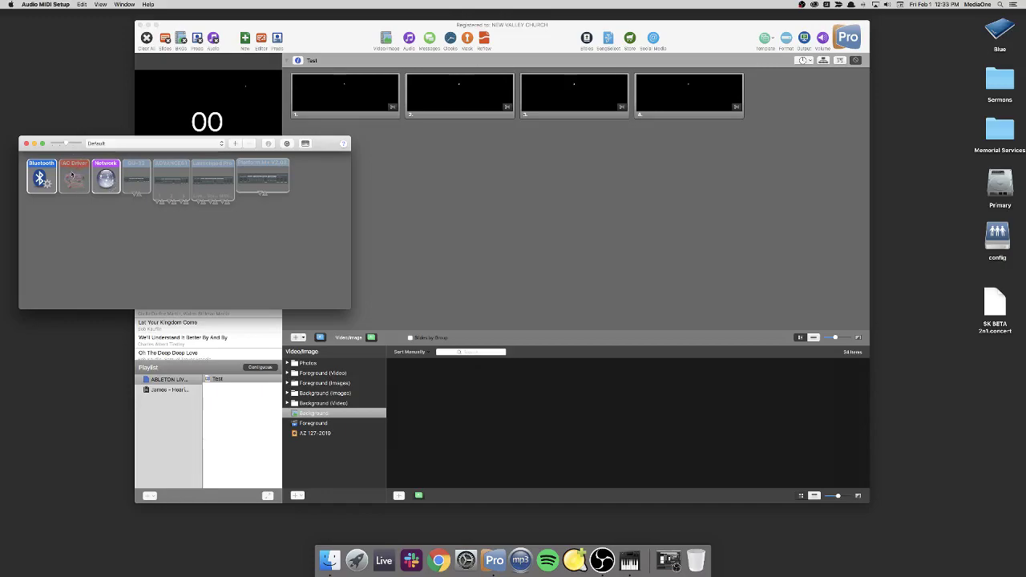
click(80, 143)
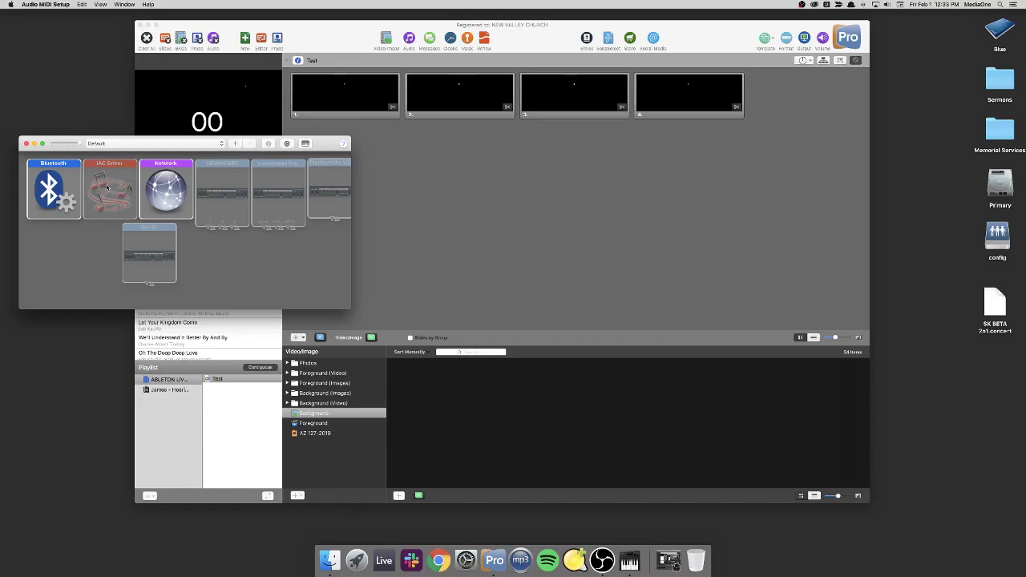
Add a port to the IAC Driver and bring the device online, then recheck its properties
double_click(108, 187)
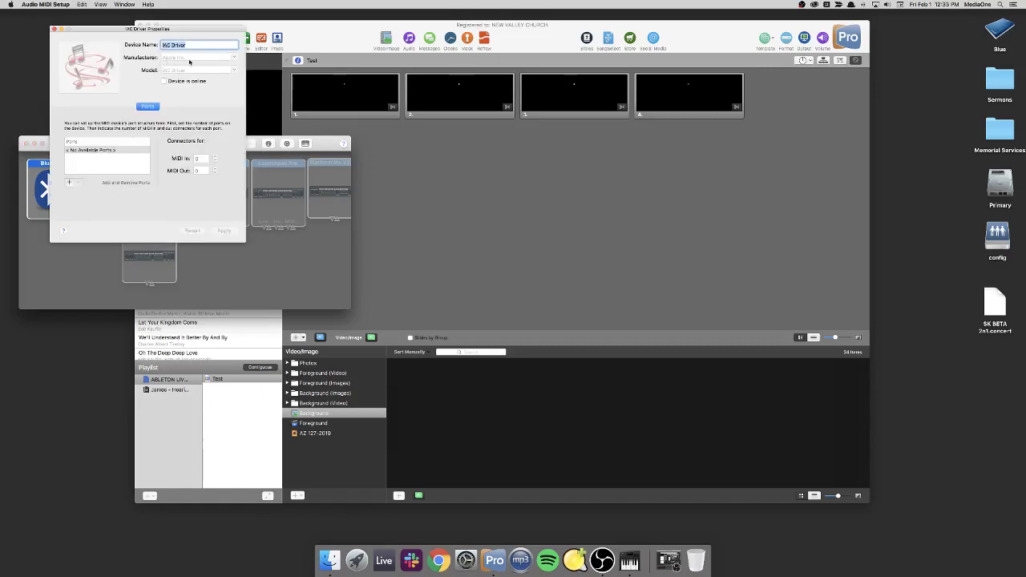
click(69, 182)
click(163, 81)
click(53, 29)
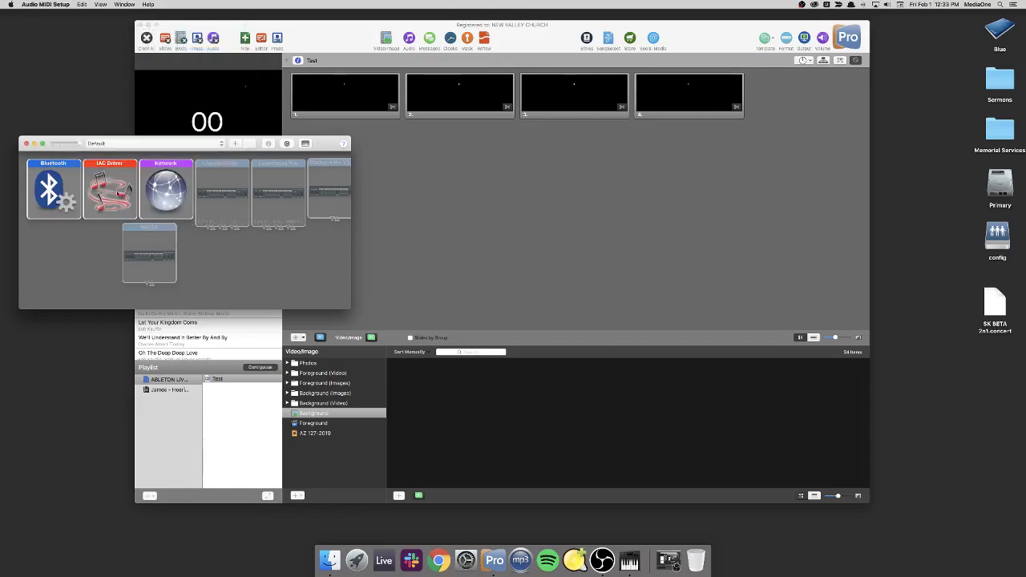
double_click(107, 171)
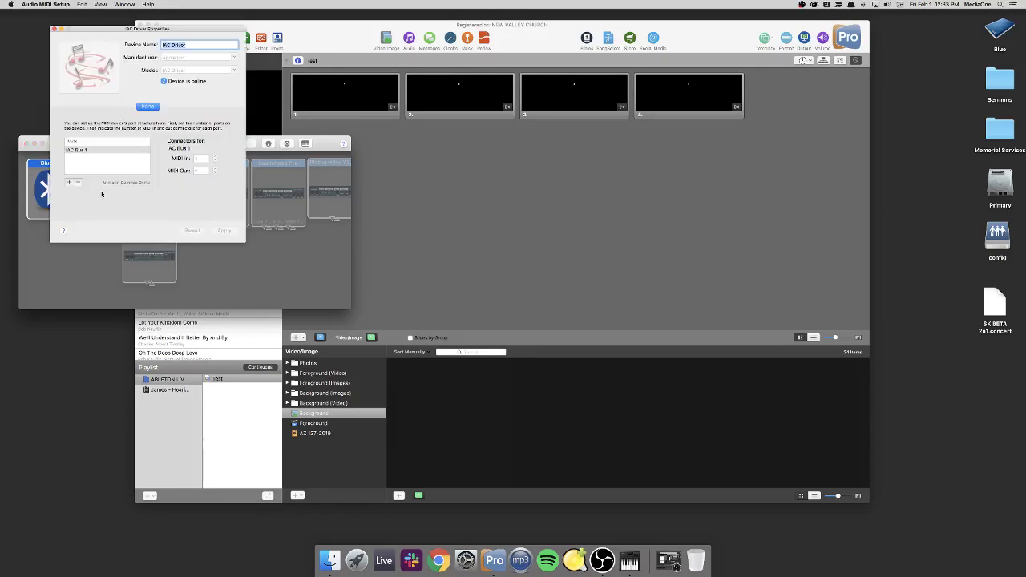
click(54, 29)
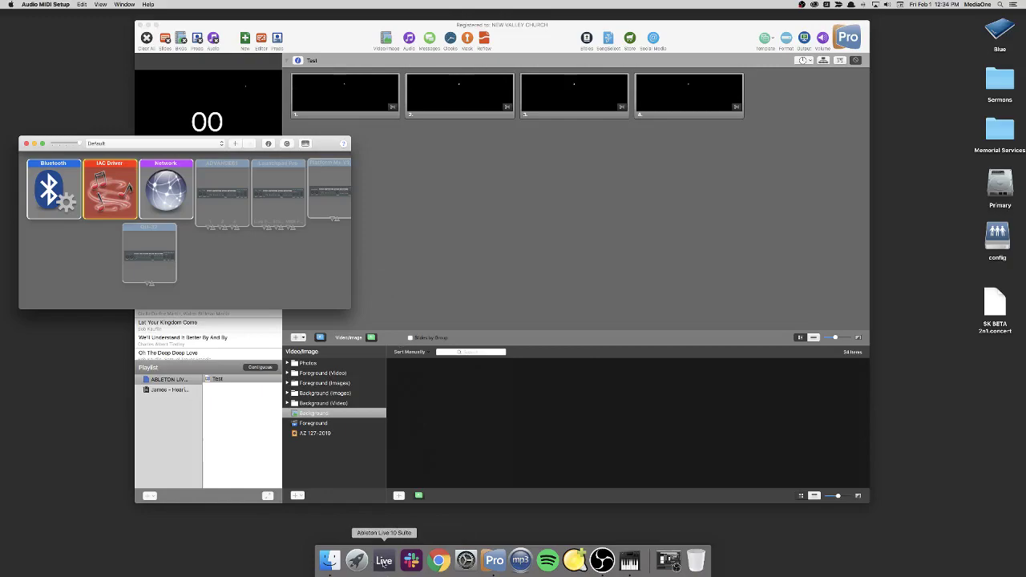
Switch to ProPresenter 6 and add a MIDI device in the Communications preferences
click(457, 200)
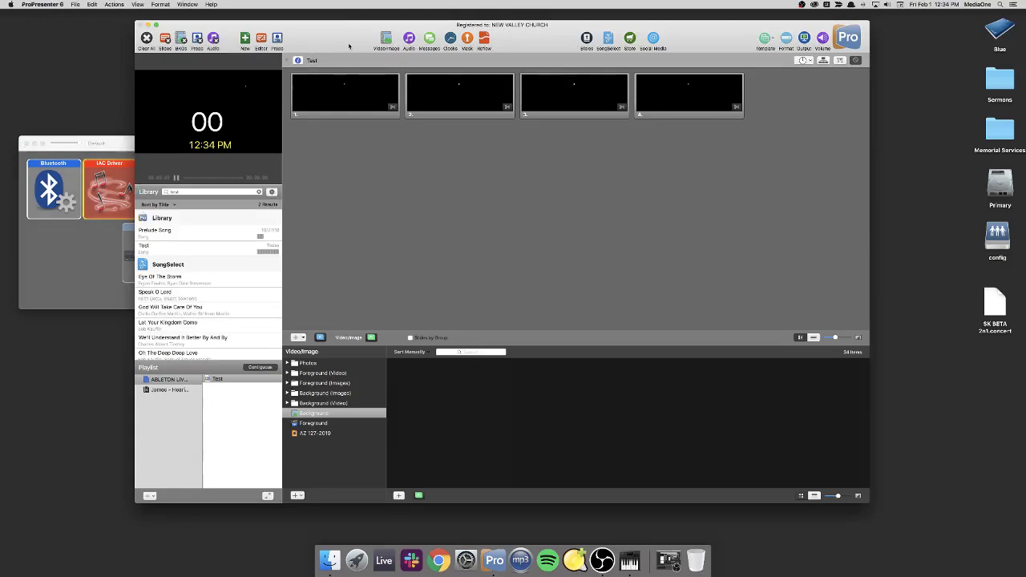
click(52, 5)
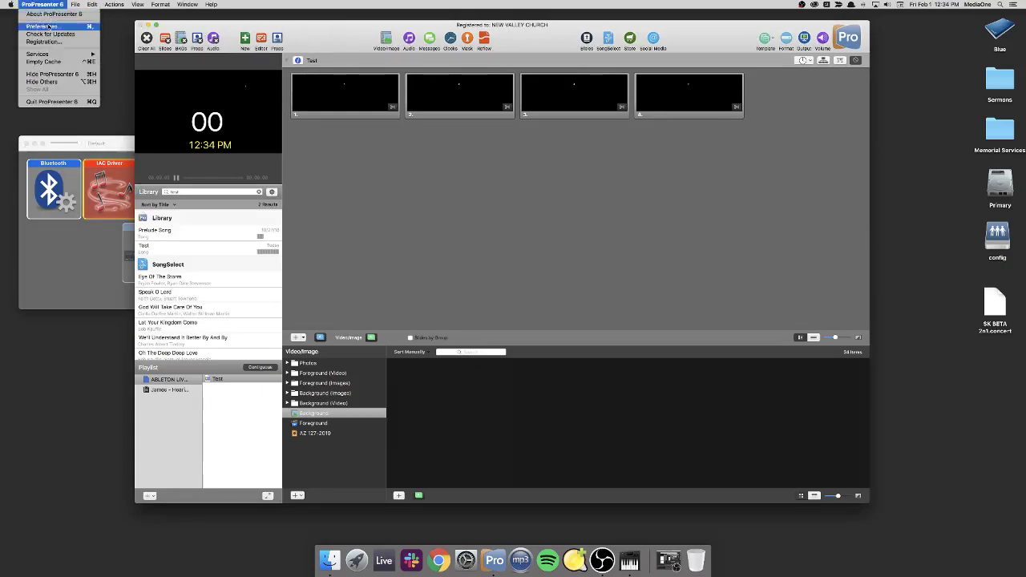
click(50, 27)
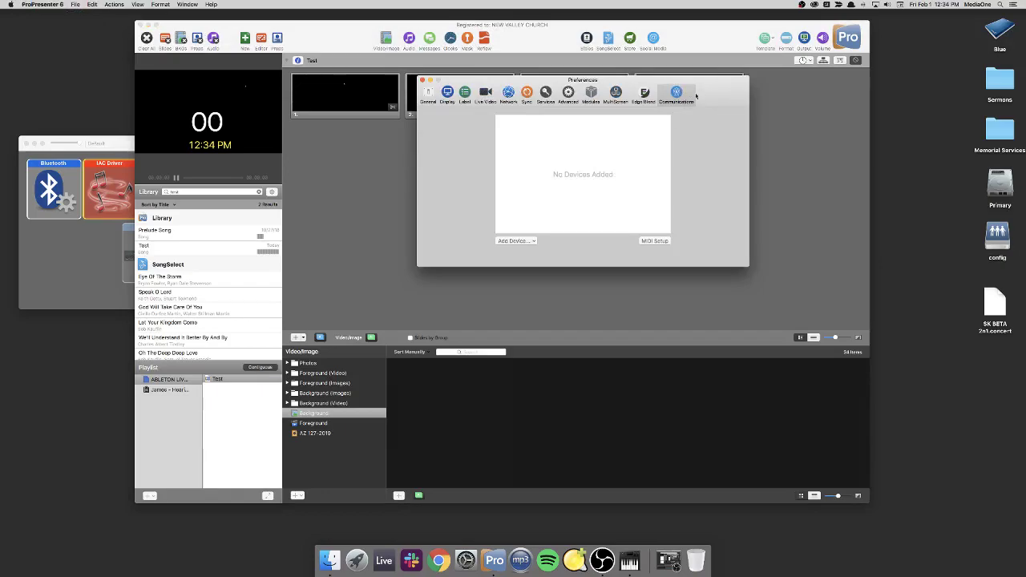
drag(708, 84, 679, 97)
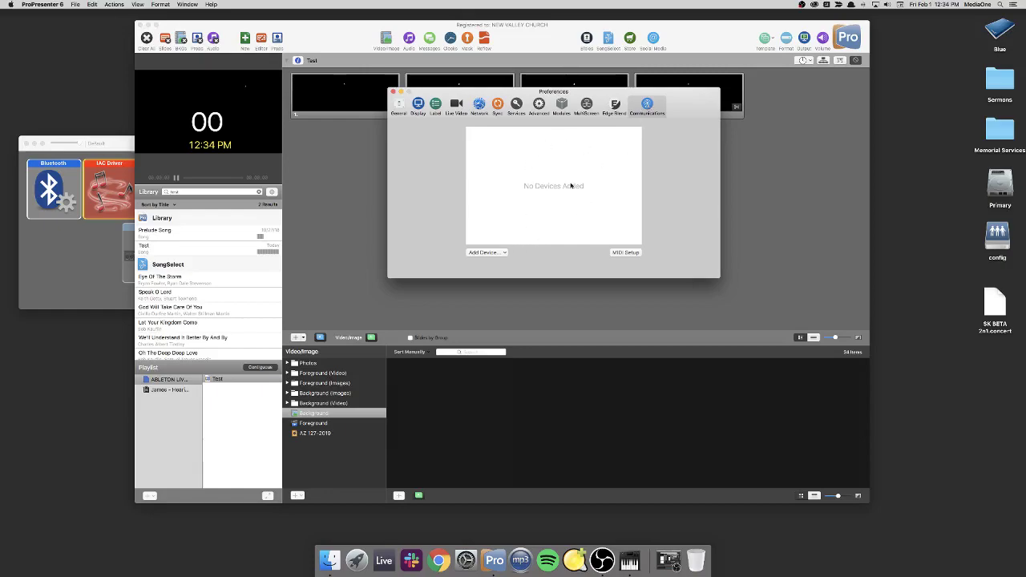
click(486, 253)
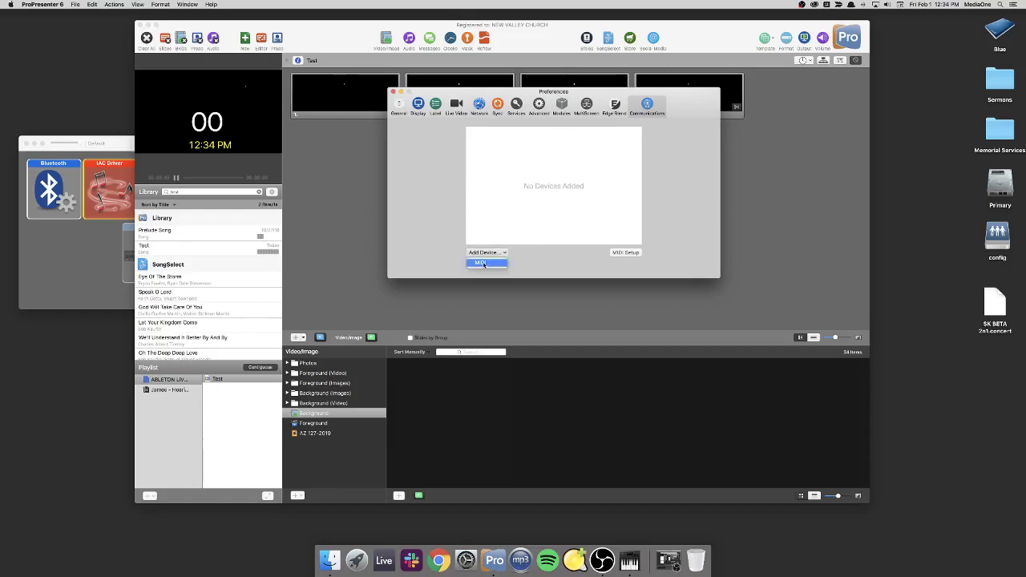
click(480, 263)
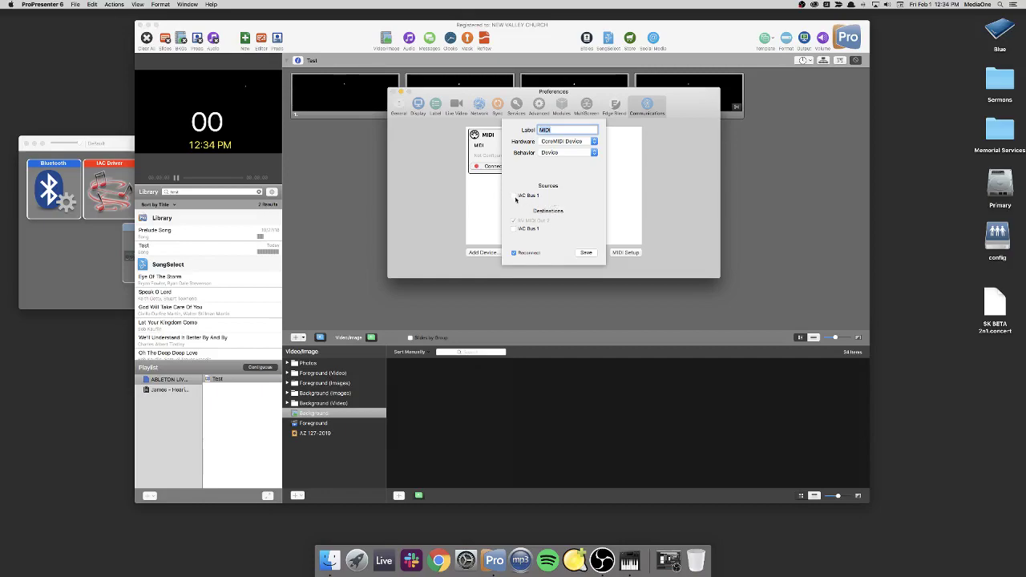
Set IAC Bus 1 as the new MIDI device's source, save the settings and connect the device
click(127, 194)
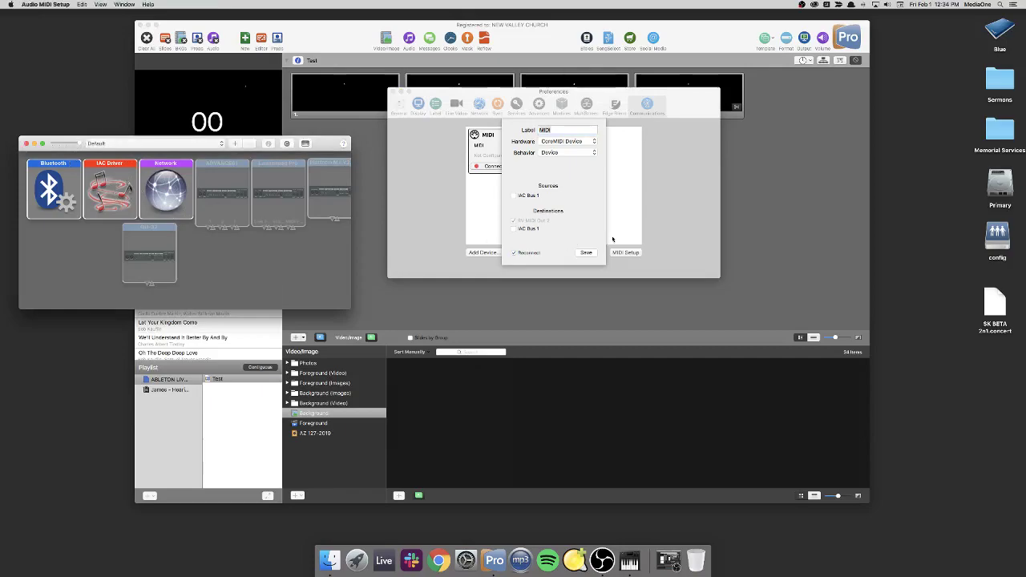
click(576, 190)
click(514, 196)
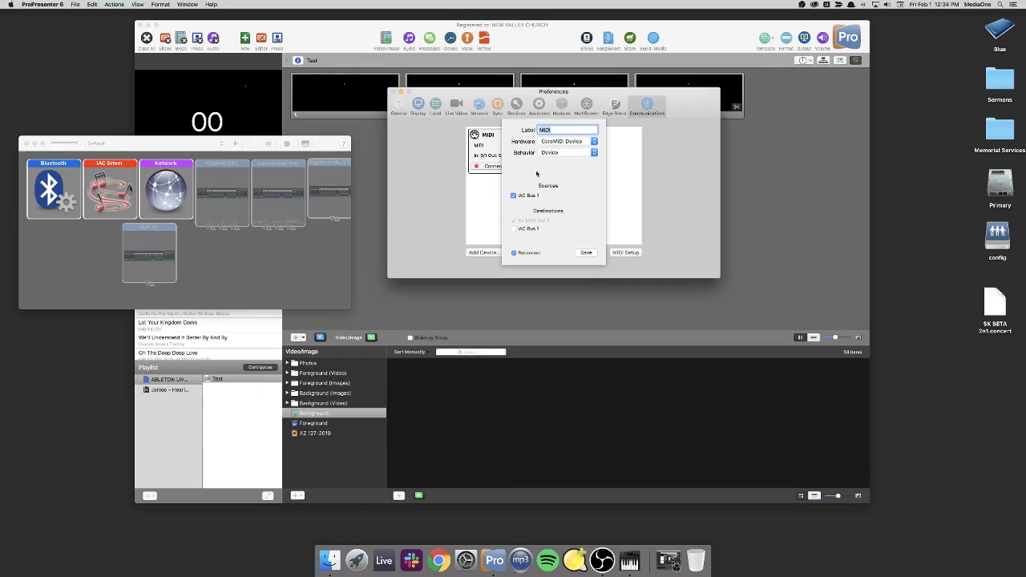
click(587, 253)
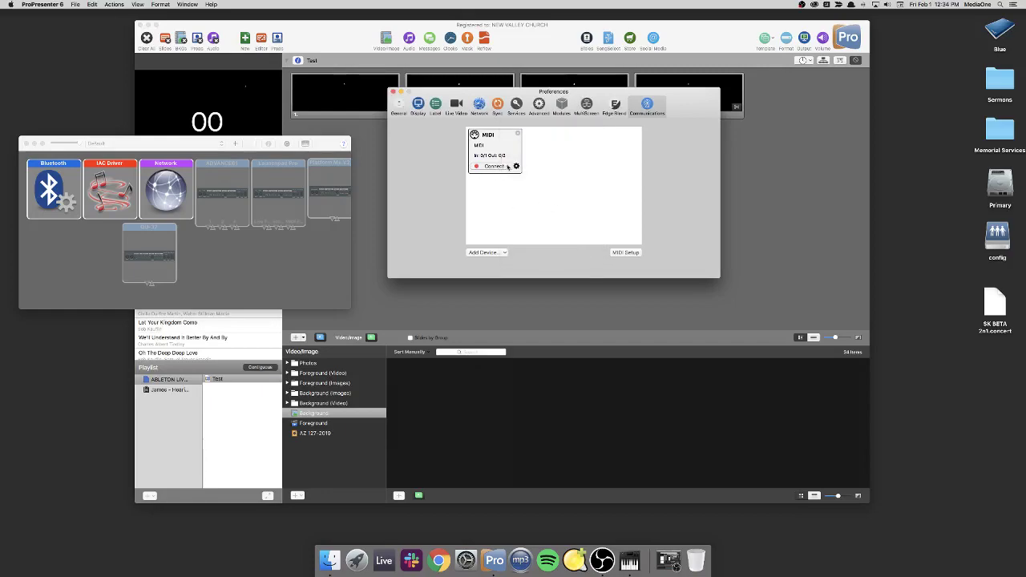
click(506, 167)
Switch to Ableton Live and check the IAC Driver's MIDI port settings in the Link/MIDI preferences
click(384, 561)
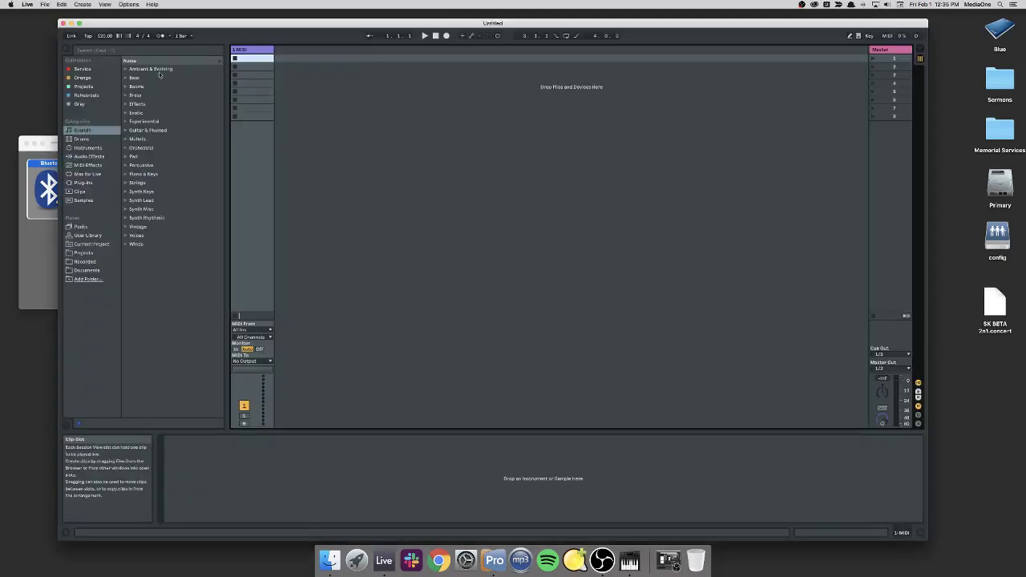
click(27, 4)
click(29, 27)
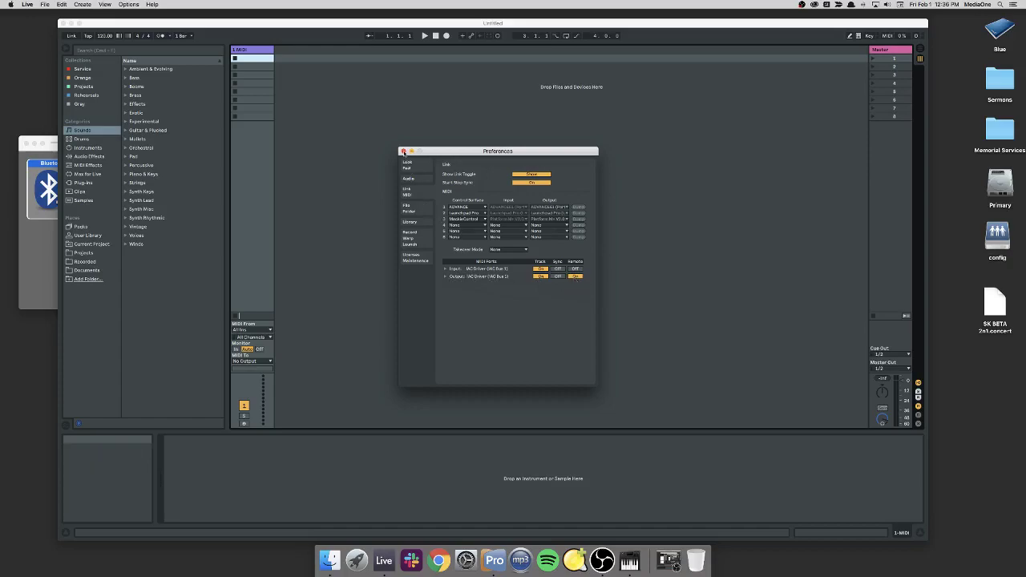
click(404, 152)
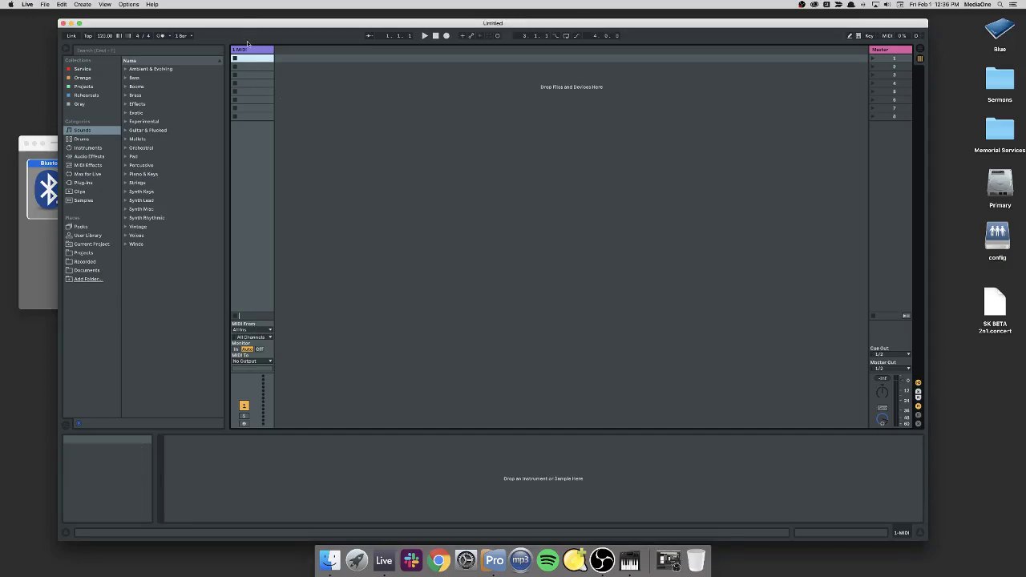
Set the 1-MIDI track's input to No Input and its output to IAC Driver (IAC Bus 1) on Ch. 15
drag(257, 28, 302, 25)
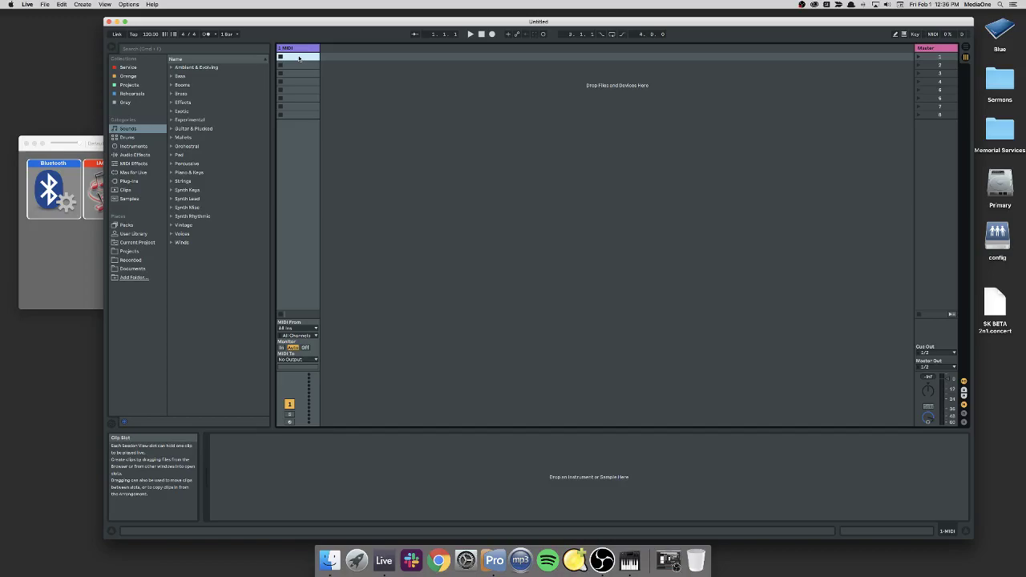
click(298, 329)
click(302, 365)
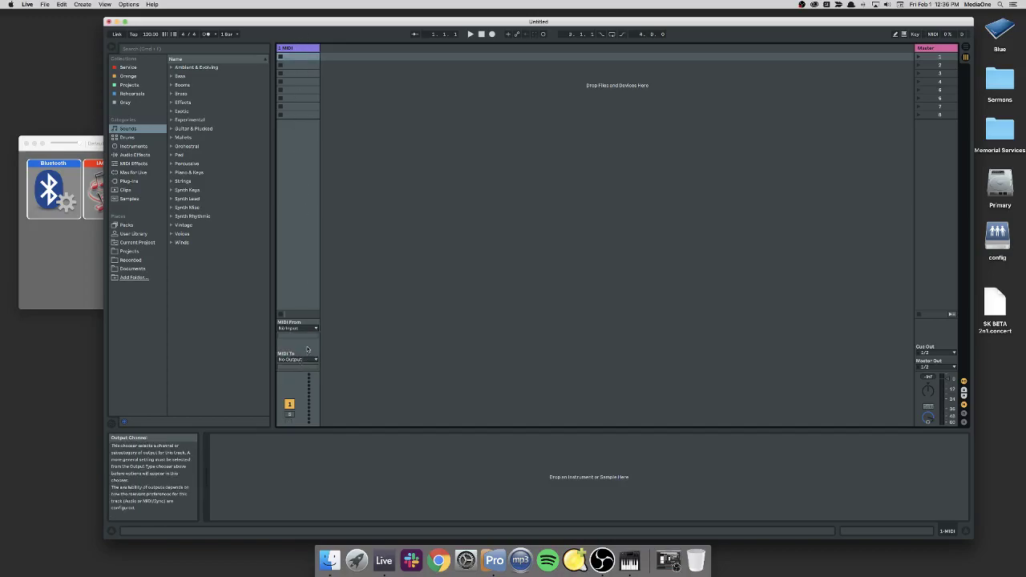
click(295, 359)
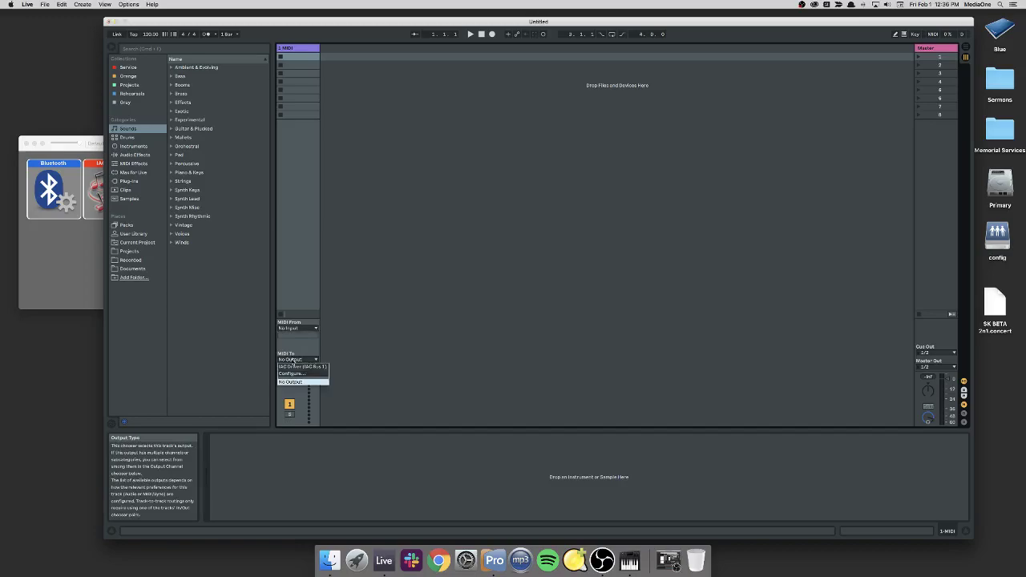
click(297, 367)
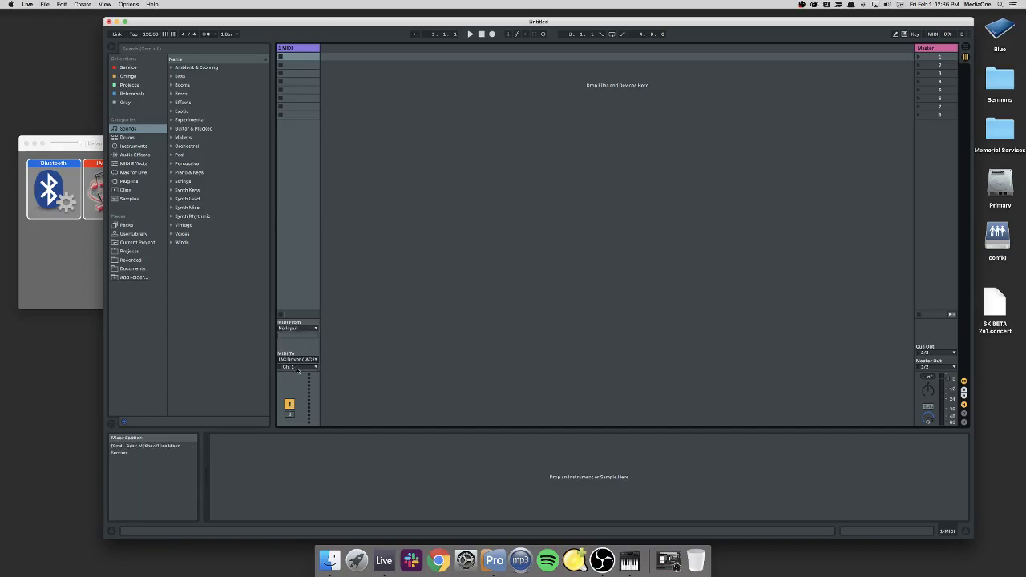
click(295, 367)
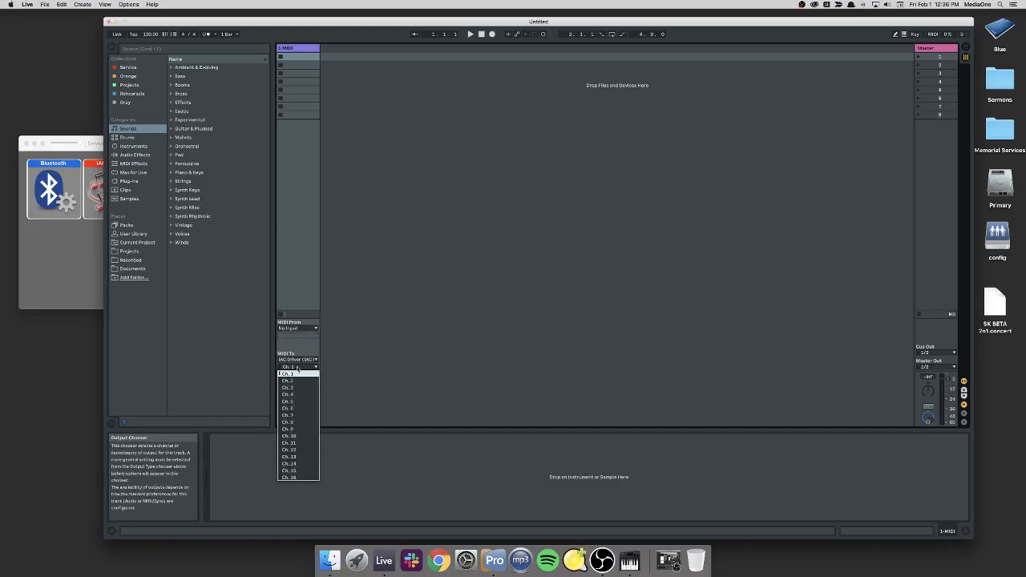
click(305, 471)
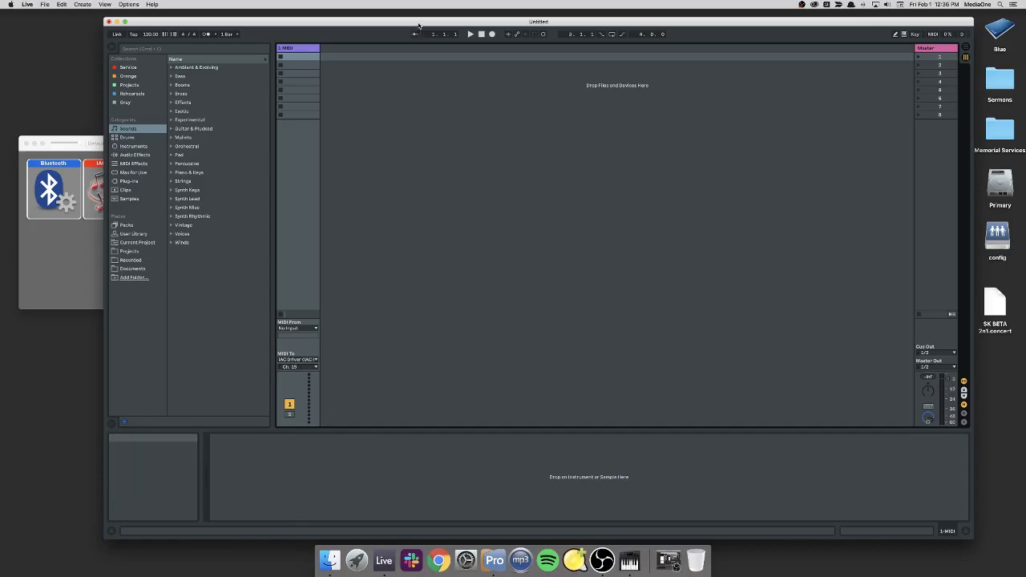
Launch MIDI Monitor and move its window clear of the screen edge
key(alt+space)
text(idi)
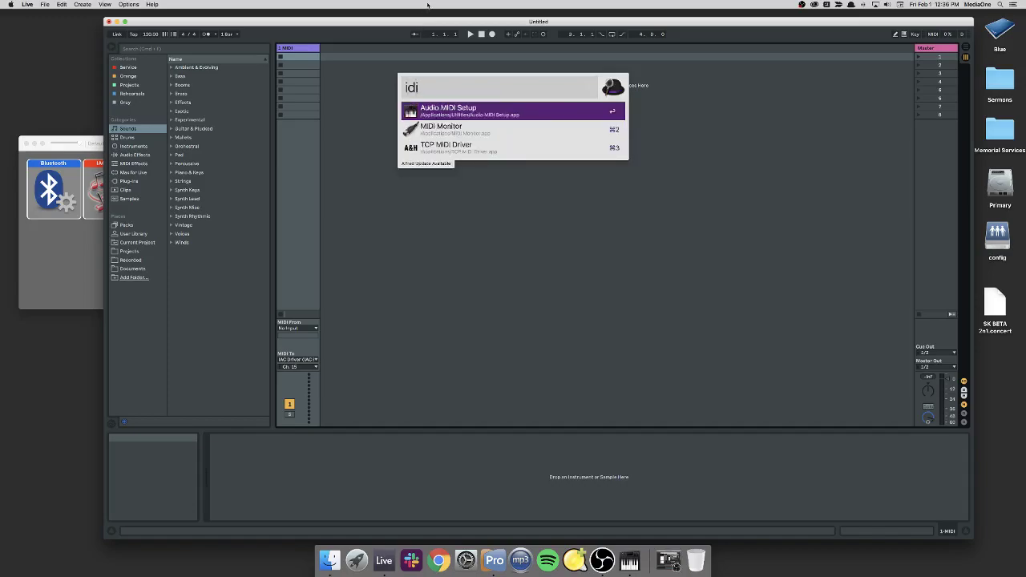
click(453, 130)
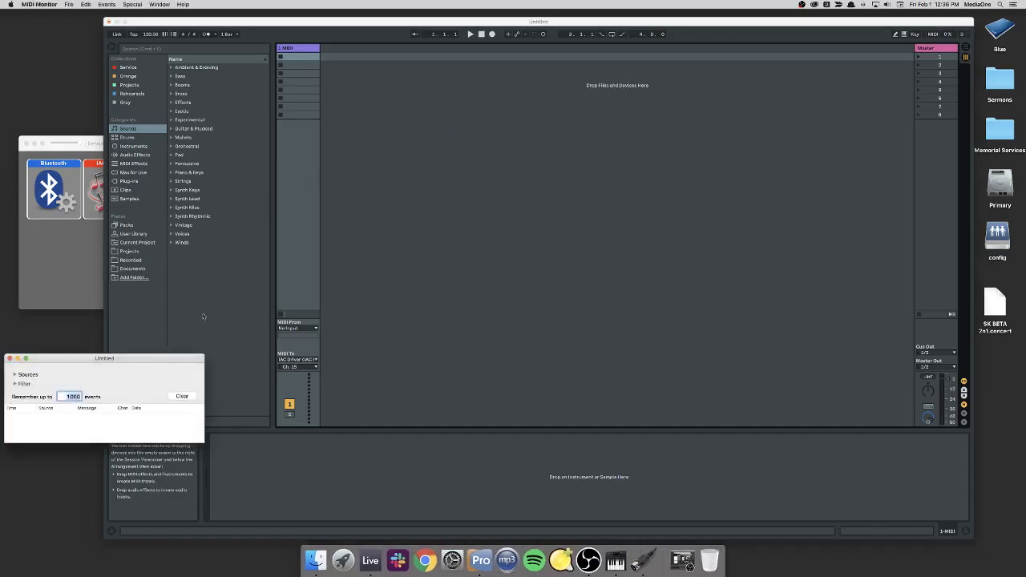
drag(125, 354, 321, 167)
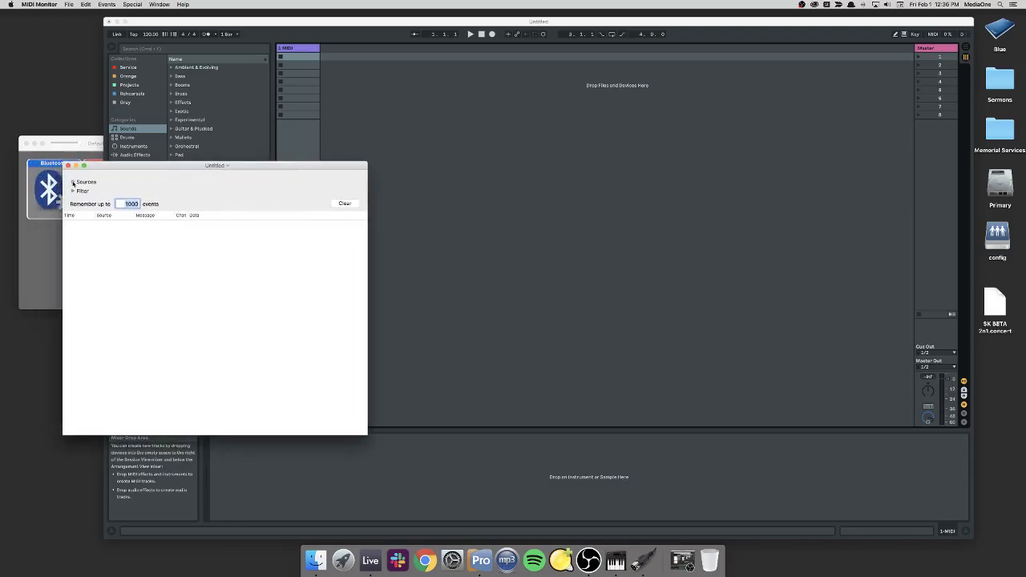
Expand the MIDI sources and the filter settings in MIDI Monitor to examine the monitored source and message types
click(73, 183)
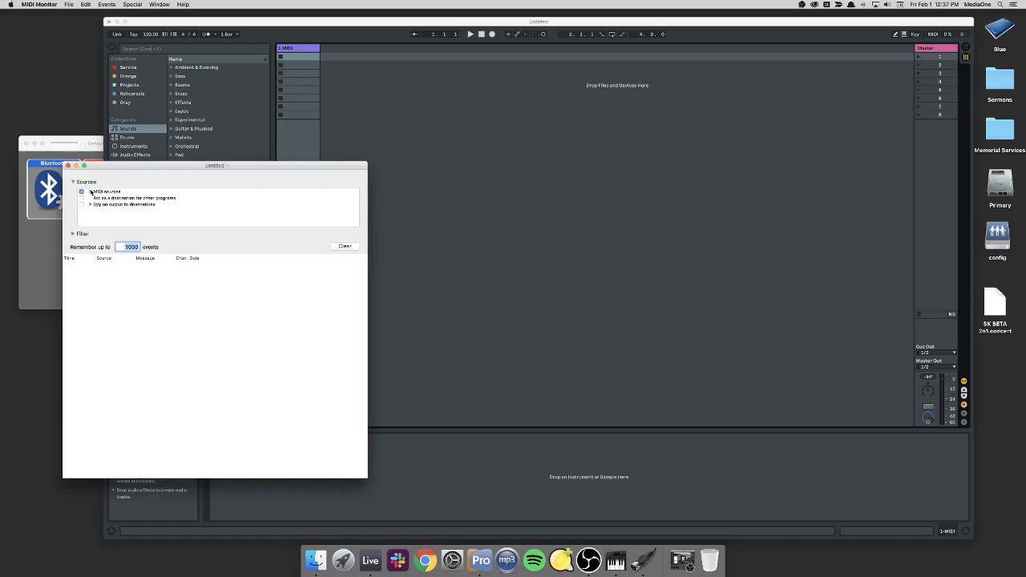
click(91, 192)
click(109, 201)
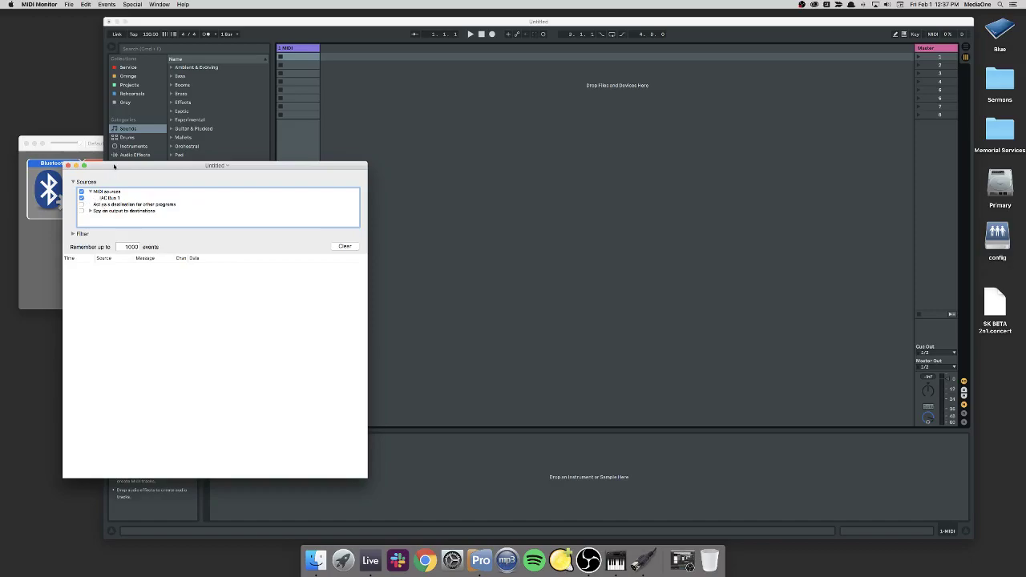
drag(114, 166, 101, 173)
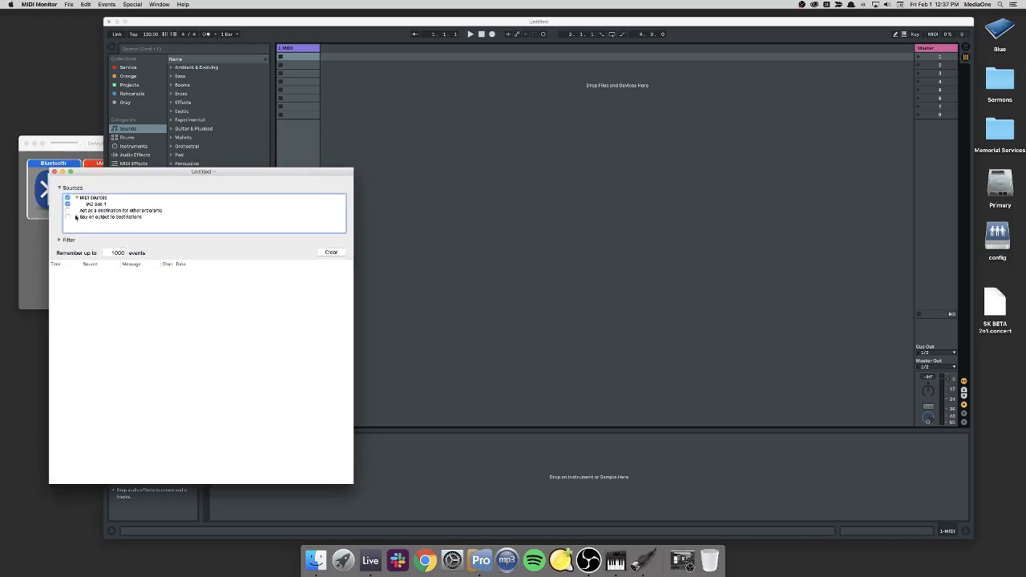
click(59, 241)
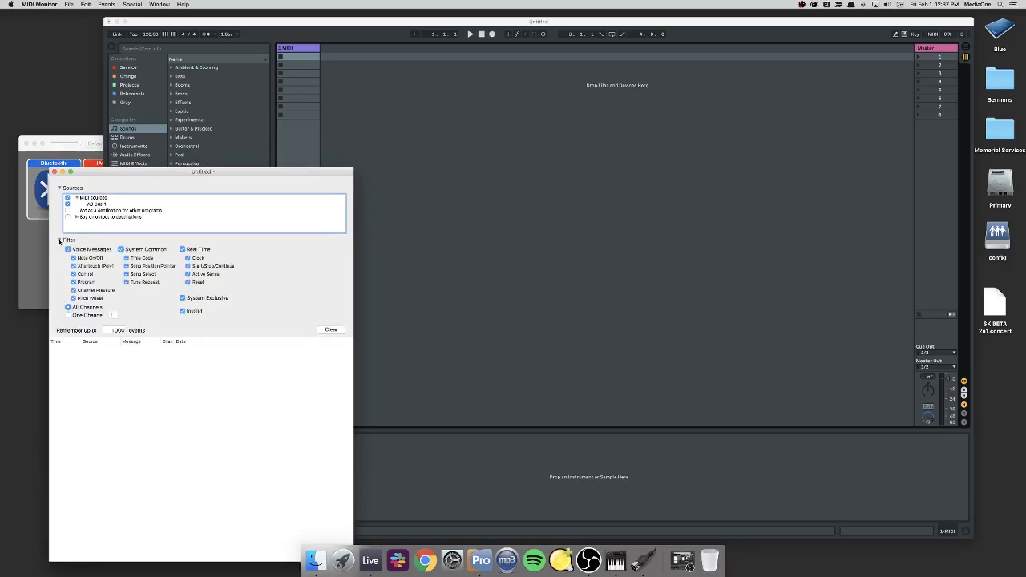
Move the MIDI Monitor window aside, start playback in Ableton Live and check the monitor for incoming messages
click(189, 258)
drag(244, 171, 219, 175)
click(479, 44)
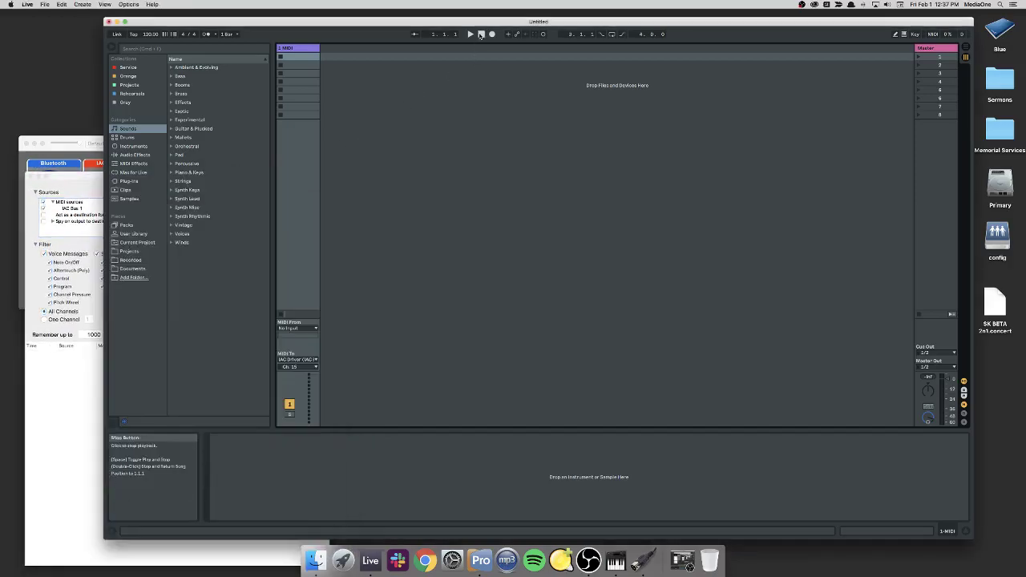
click(470, 34)
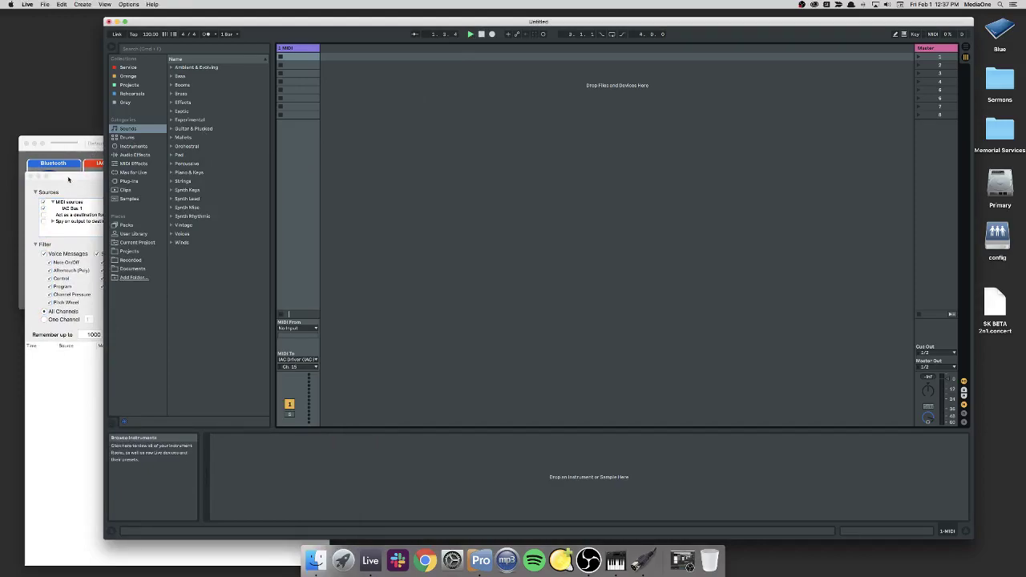
click(68, 180)
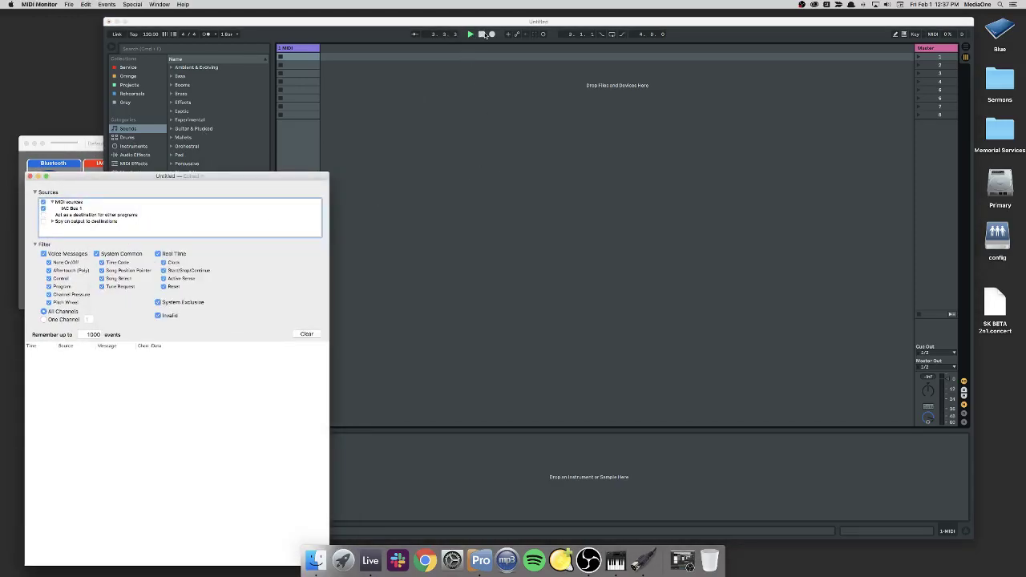
click(482, 35)
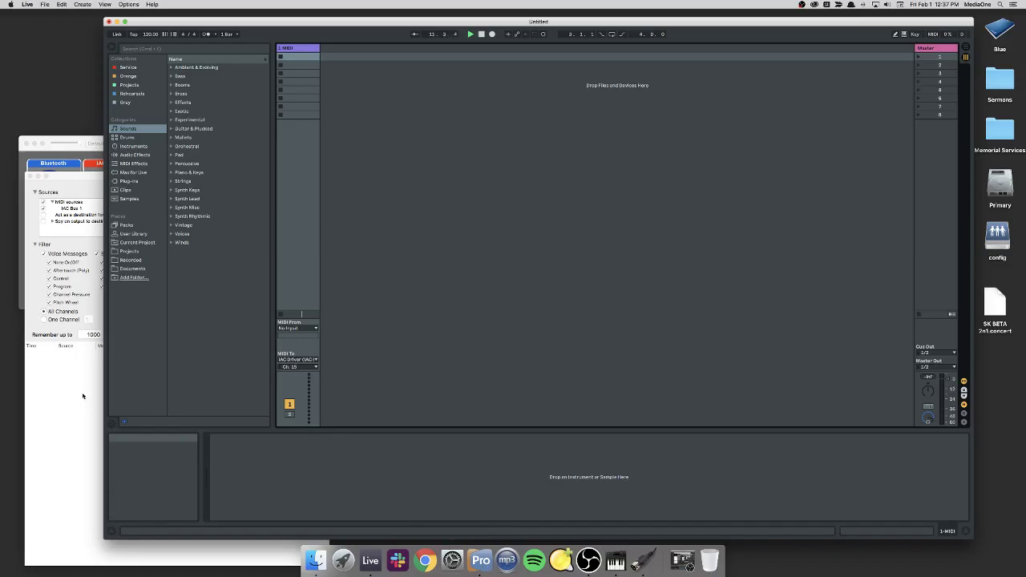
Create a MIDI clip in the first slot of the 1-MIDI track and audition C4 to check its messages in MIDI Monitor
drag(315, 24, 357, 20)
double_click(347, 53)
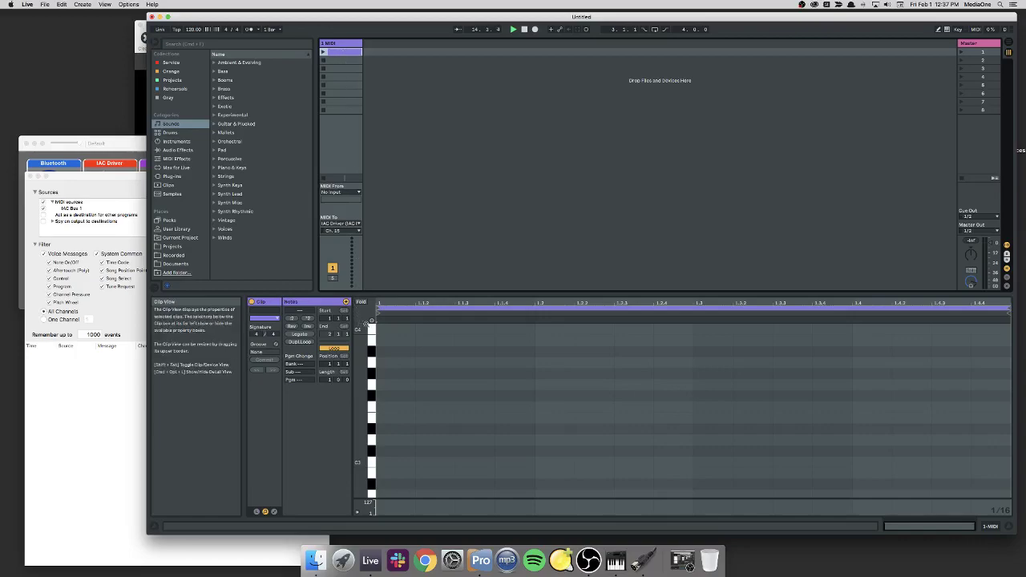
click(372, 331)
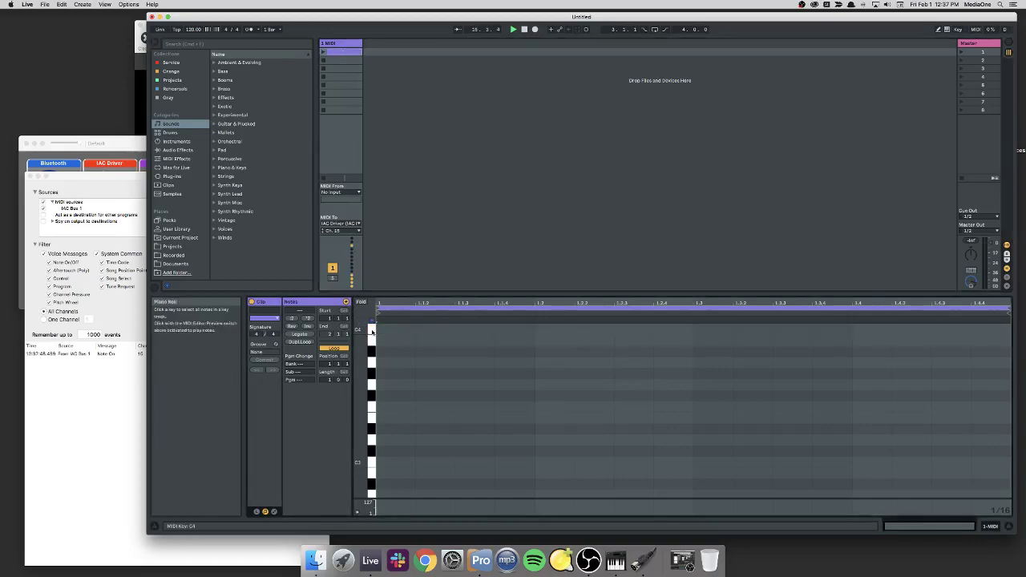
click(372, 330)
click(372, 331)
click(372, 331)
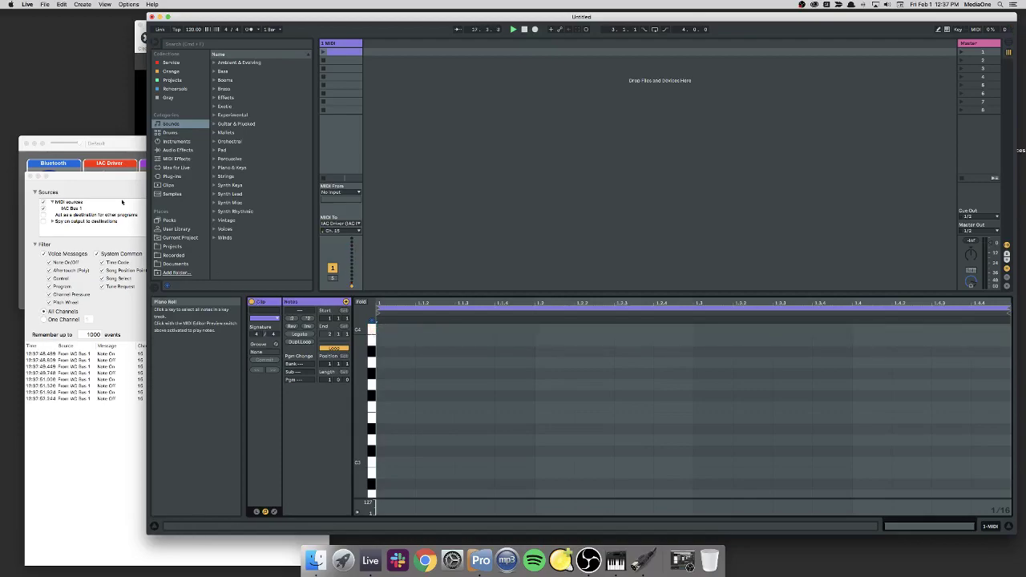
click(93, 178)
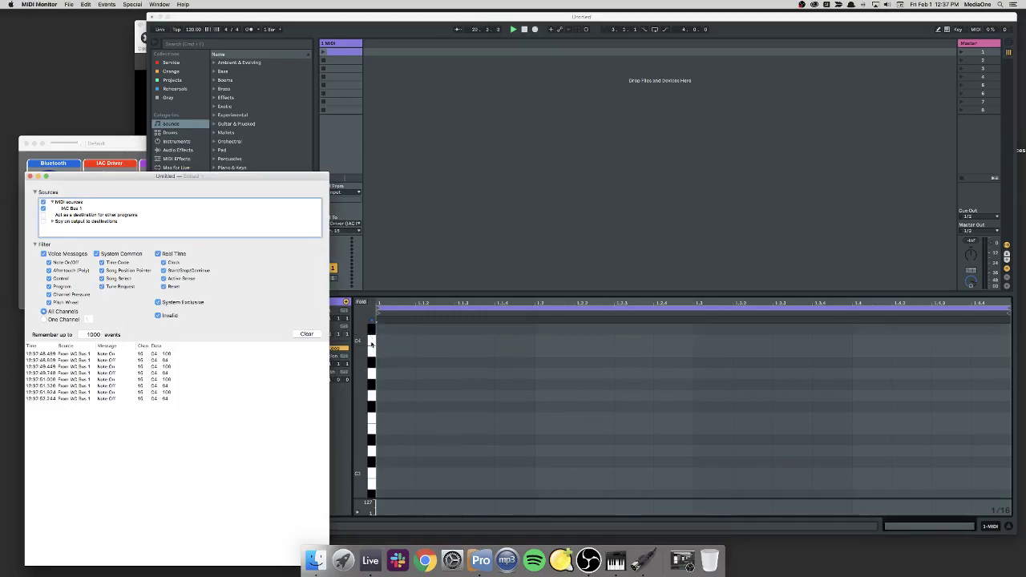
click(371, 341)
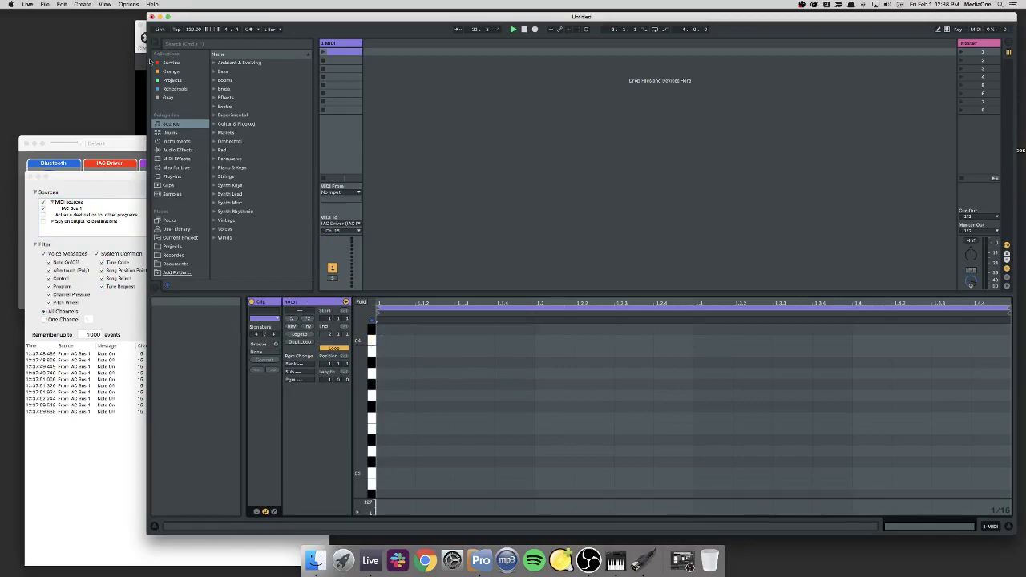
Narrow the Live window to uncover MIDI Monitor, then draw a C4 note at the clip's start and launch the clip
drag(146, 62, 216, 271)
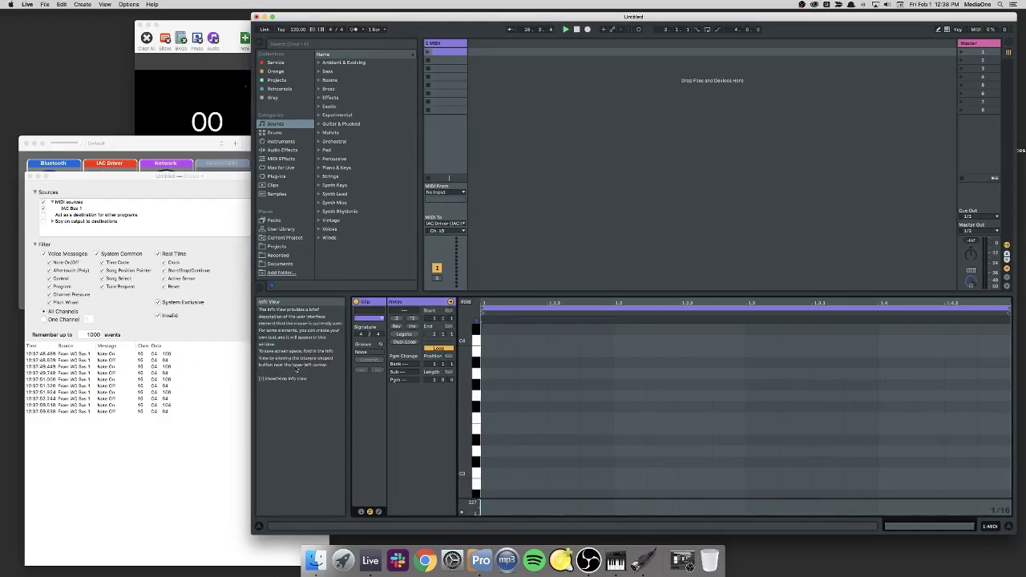
key(b)
click(494, 340)
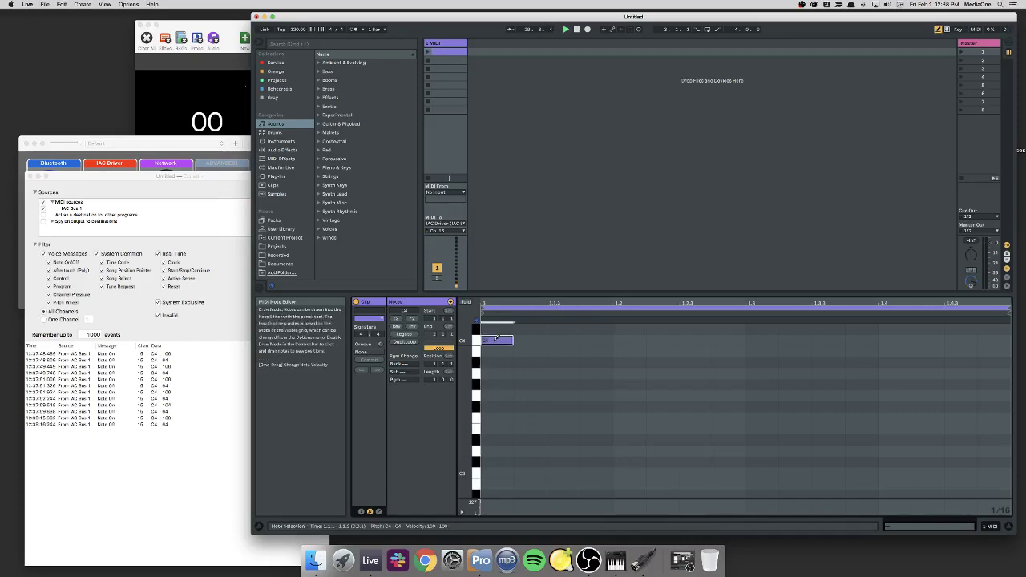
click(446, 54)
click(428, 52)
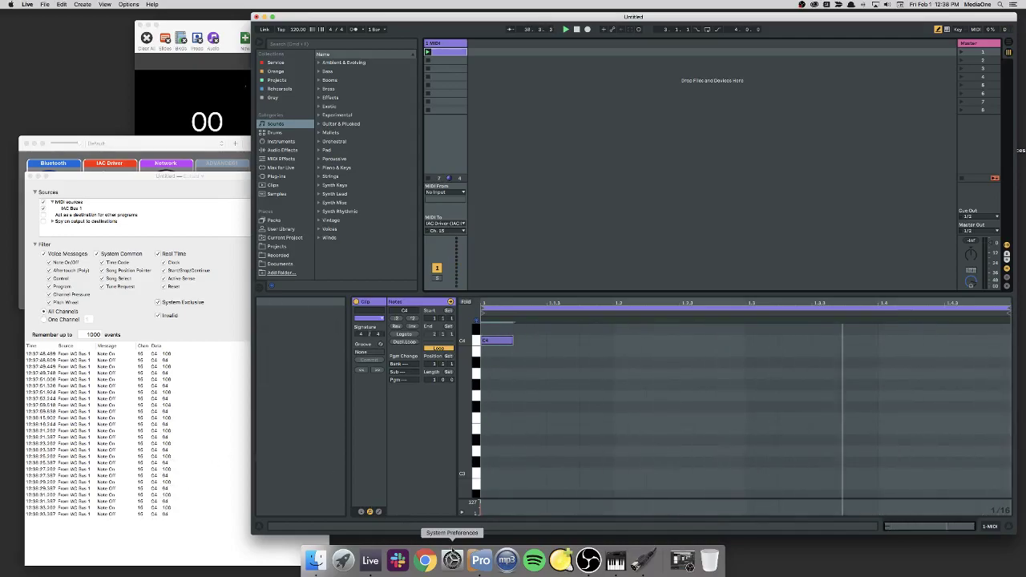
Switch to ProPresenter 6 and review the note assignments in the MIDI Setup of the Communications preferences
click(479, 561)
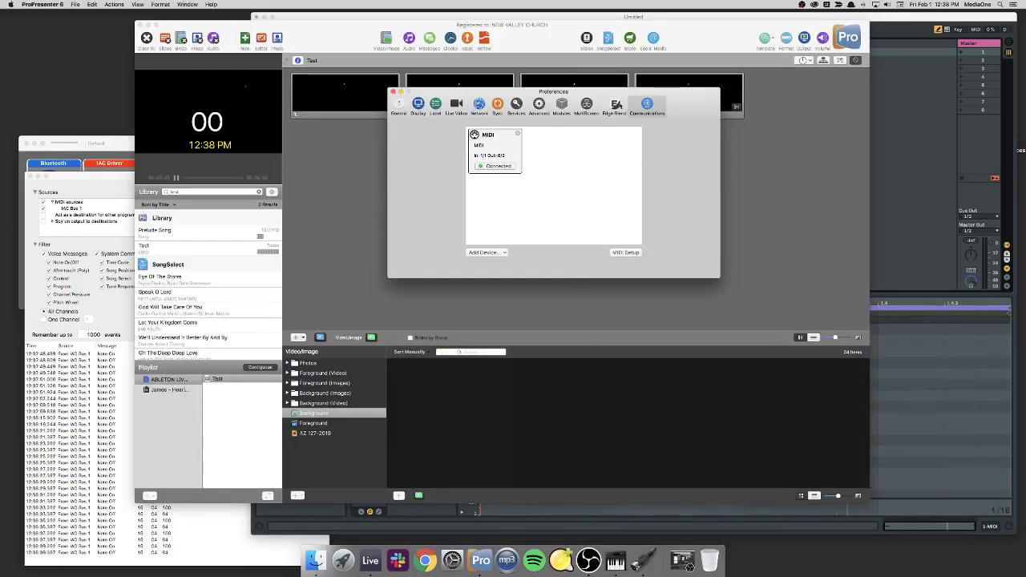
click(625, 252)
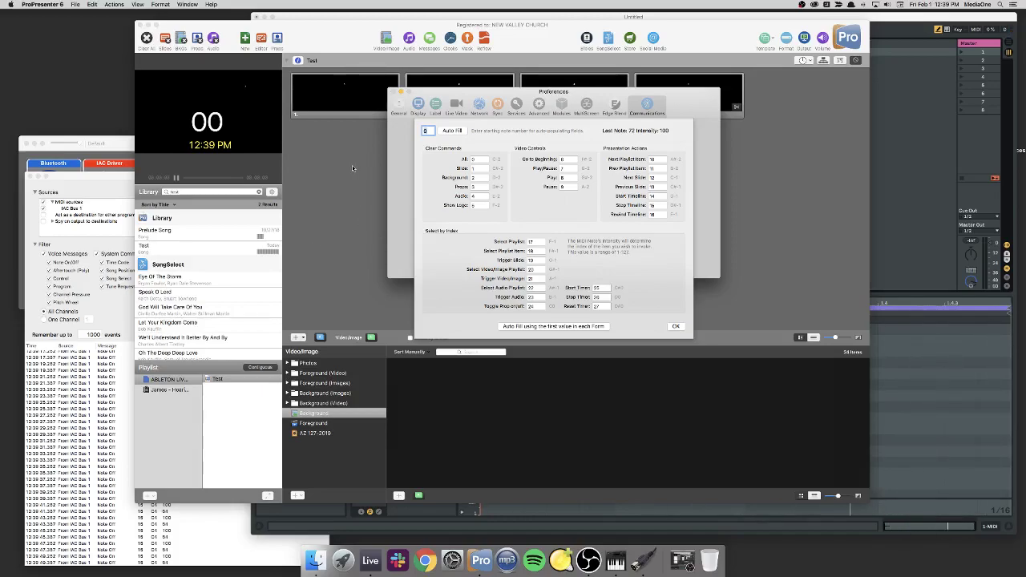
key(Return)
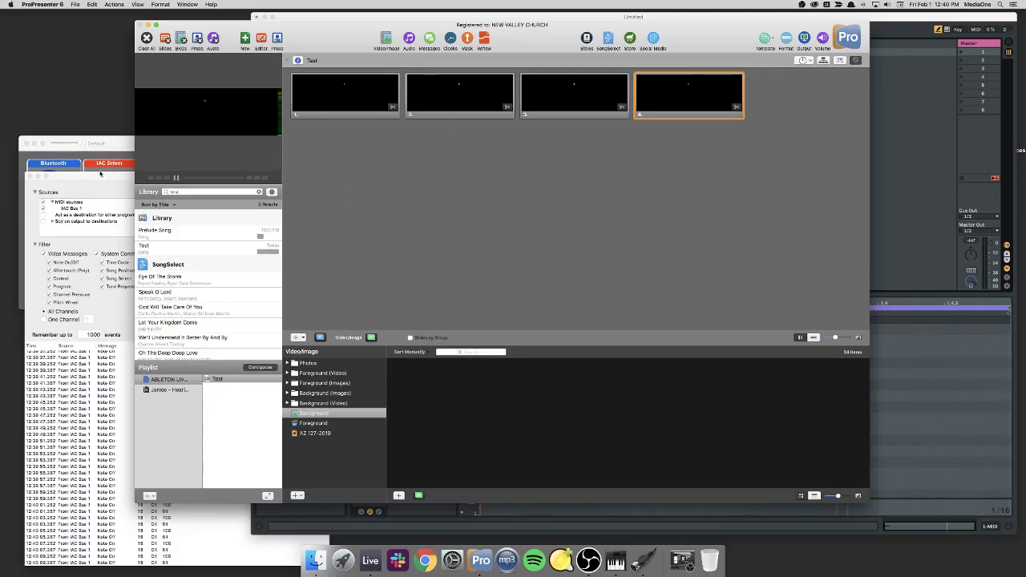
Reopen ProPresenter's MIDI Setup and look up the note number assigned to Trigger Slide
click(885, 13)
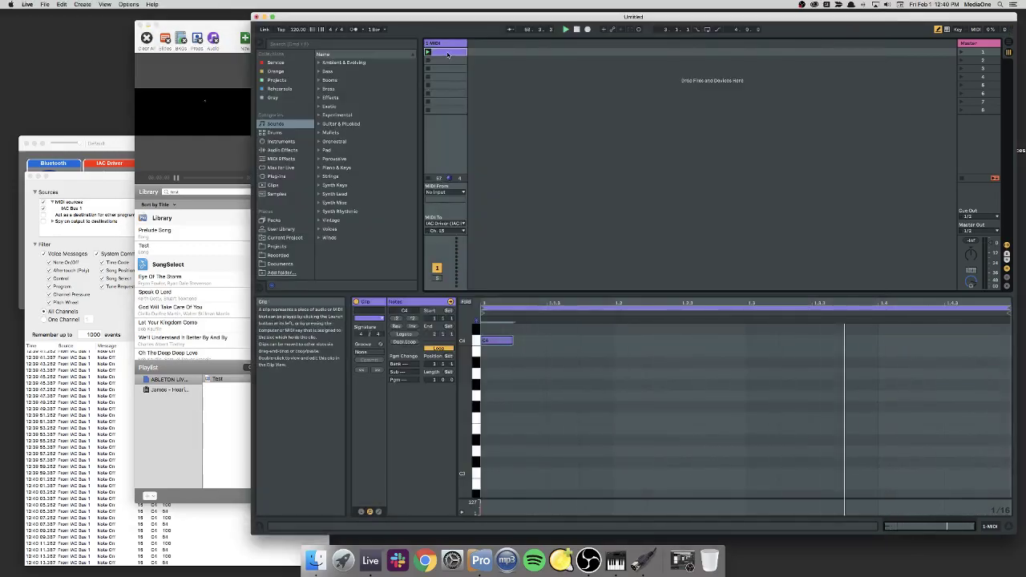
click(222, 26)
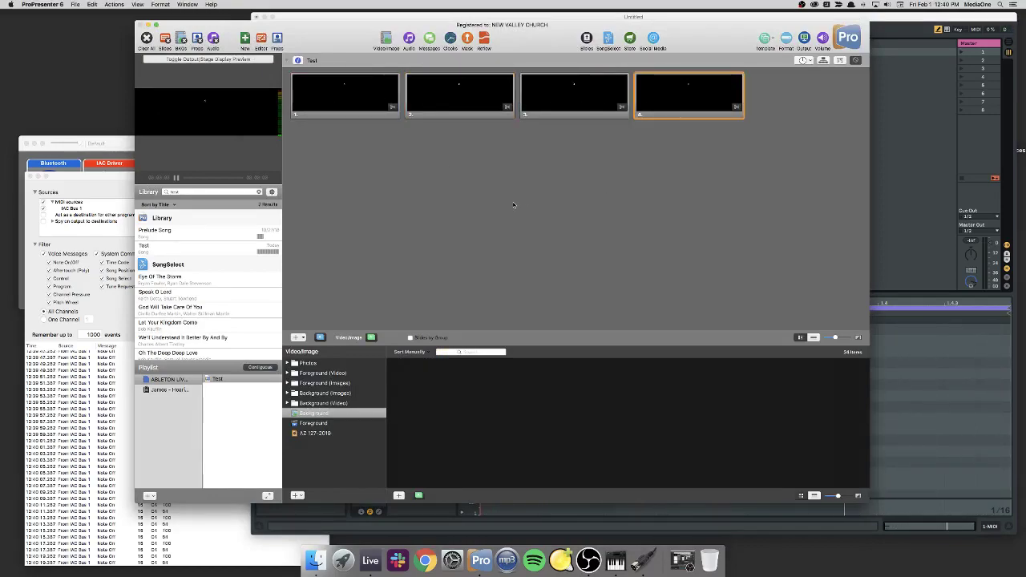
click(42, 4)
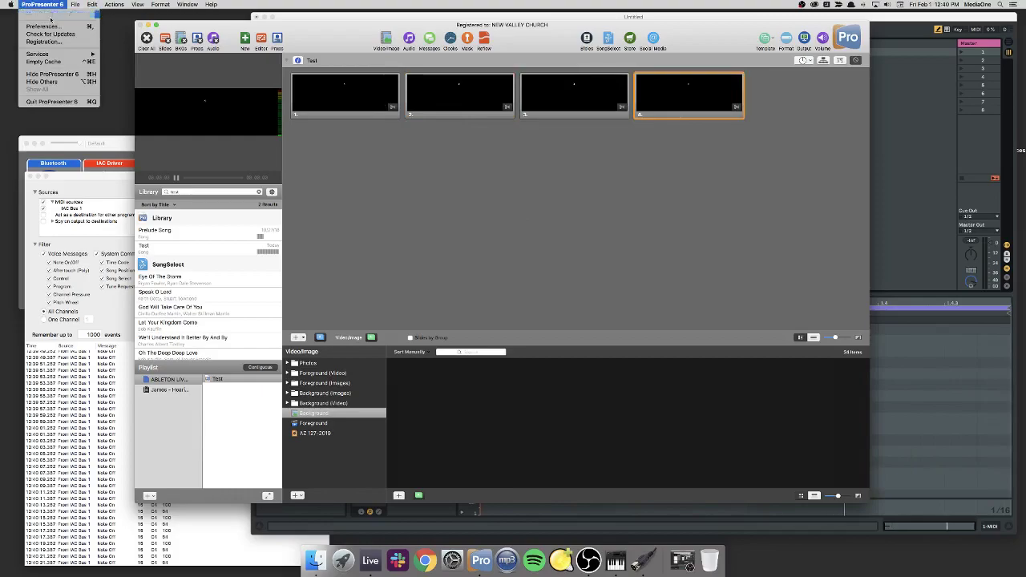
click(44, 27)
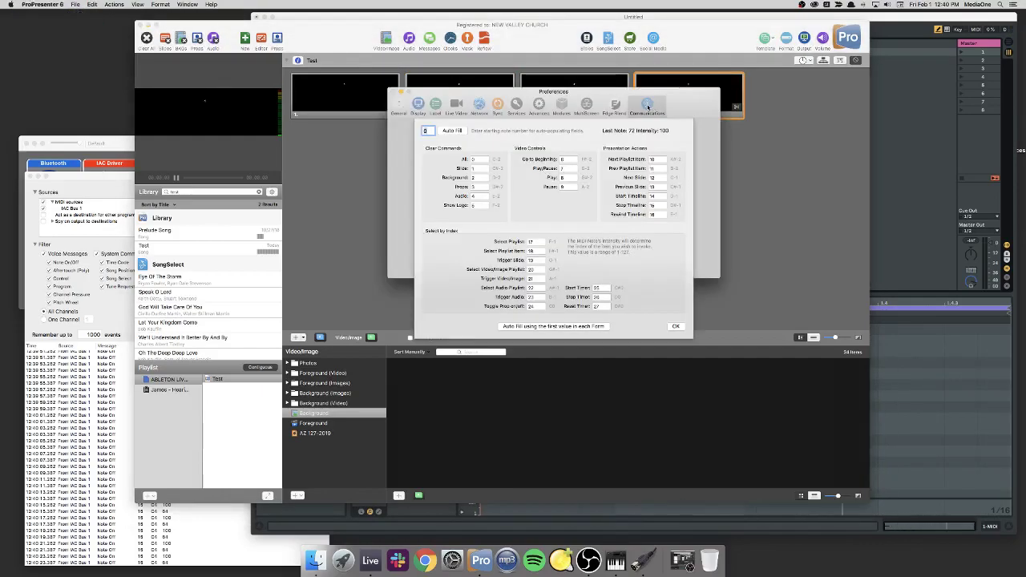
click(676, 326)
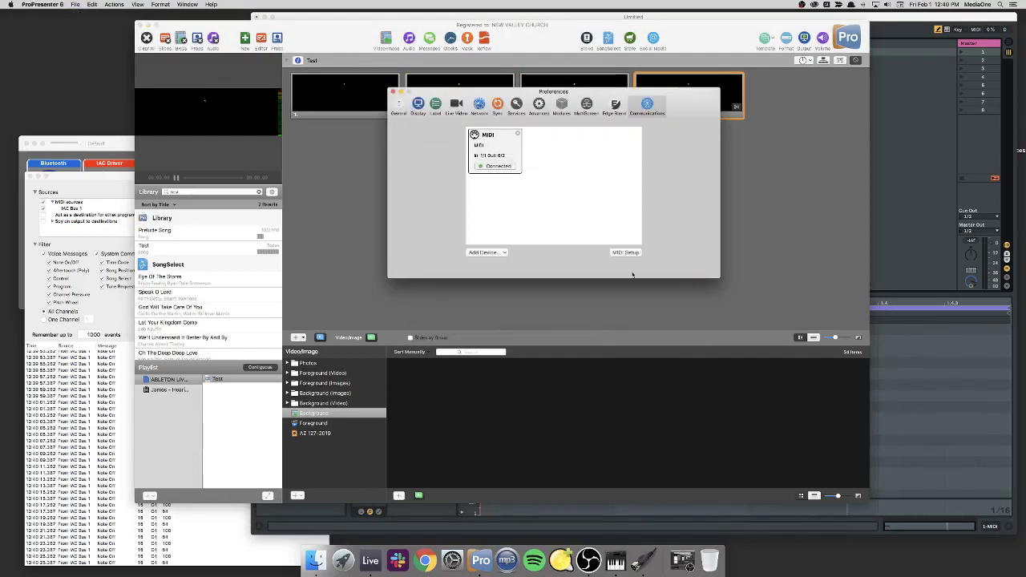
click(626, 253)
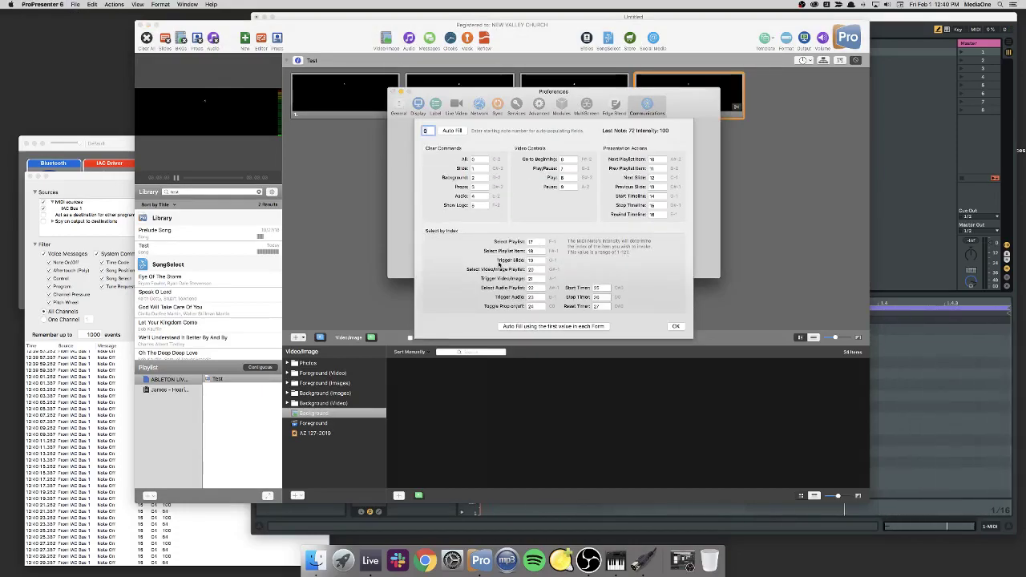
double_click(530, 261)
Switch to Ableton Live, delete the clip's C4 note and draw a G-1 note at the clip's start
click(917, 14)
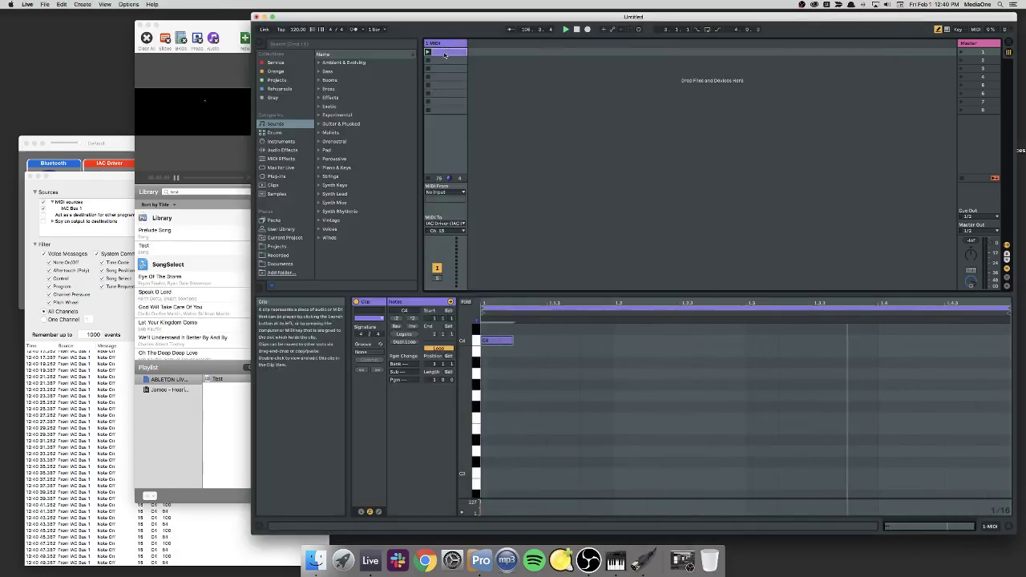
click(495, 340)
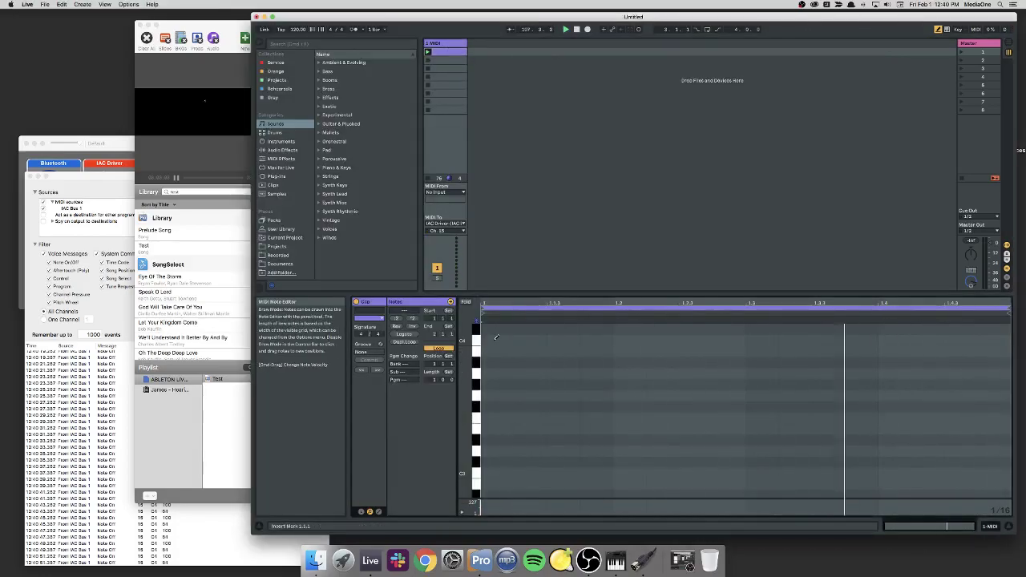
scroll(504, 331, down, 3)
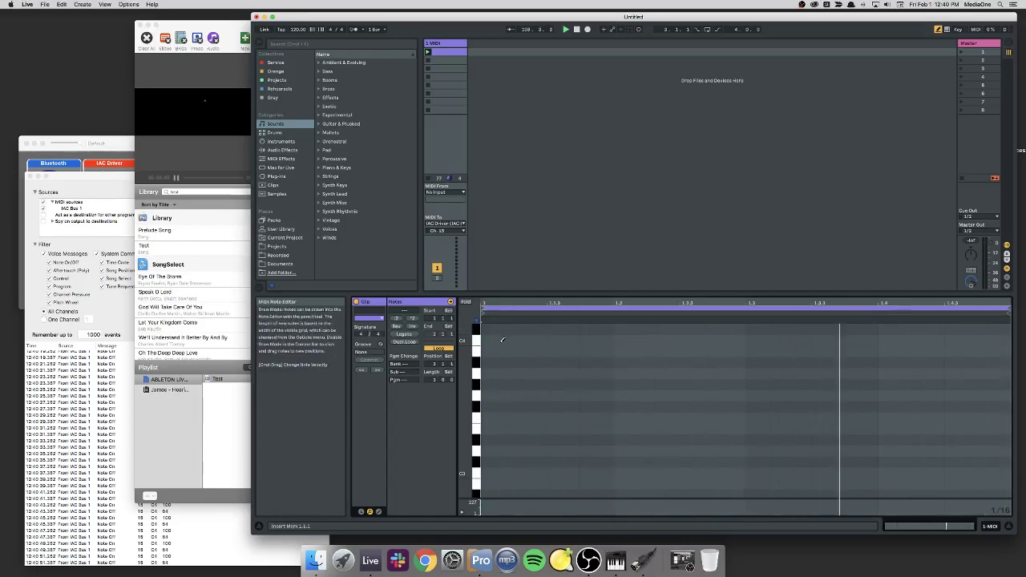
scroll(503, 340, down, 5)
scroll(503, 340, down, 3)
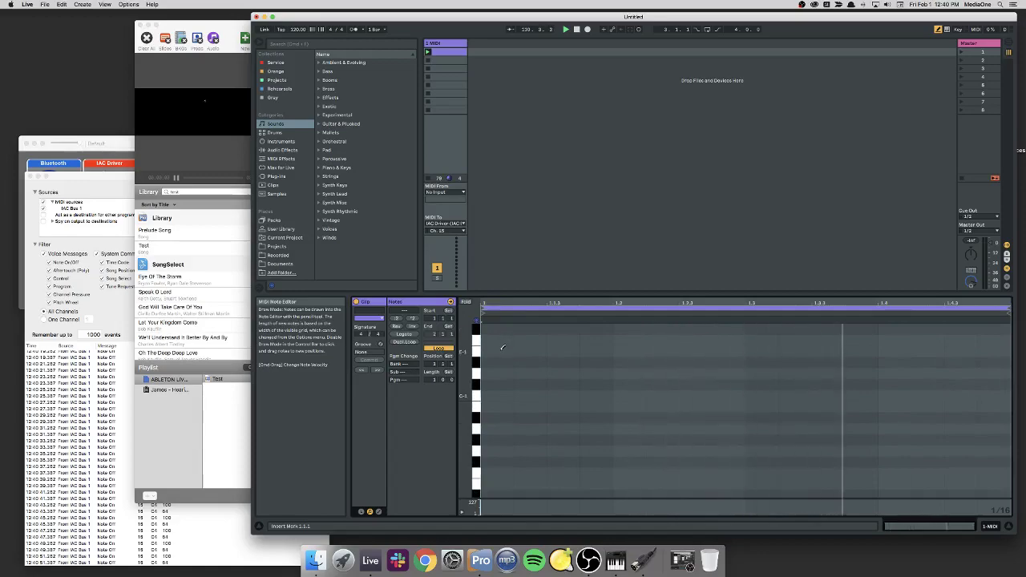
click(495, 351)
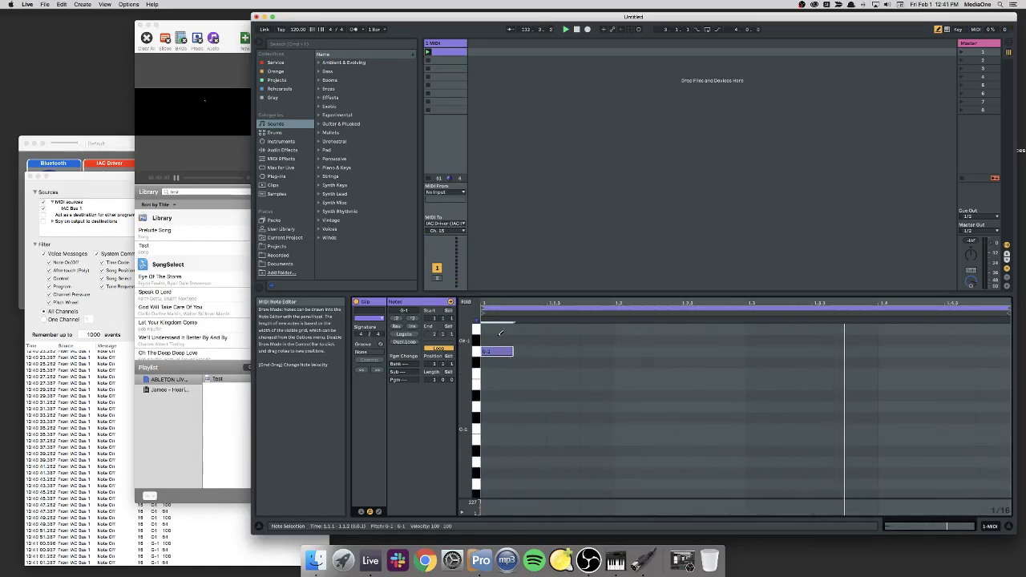
Enlarge the velocity editor and set the G-1 note's velocity to 1
drag(539, 513, 548, 369)
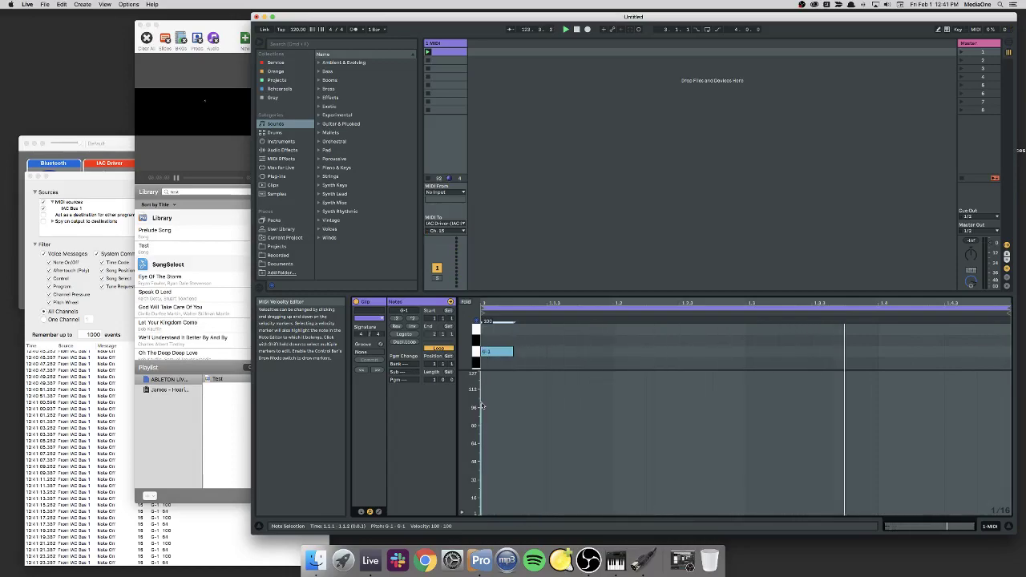
drag(481, 406, 481, 515)
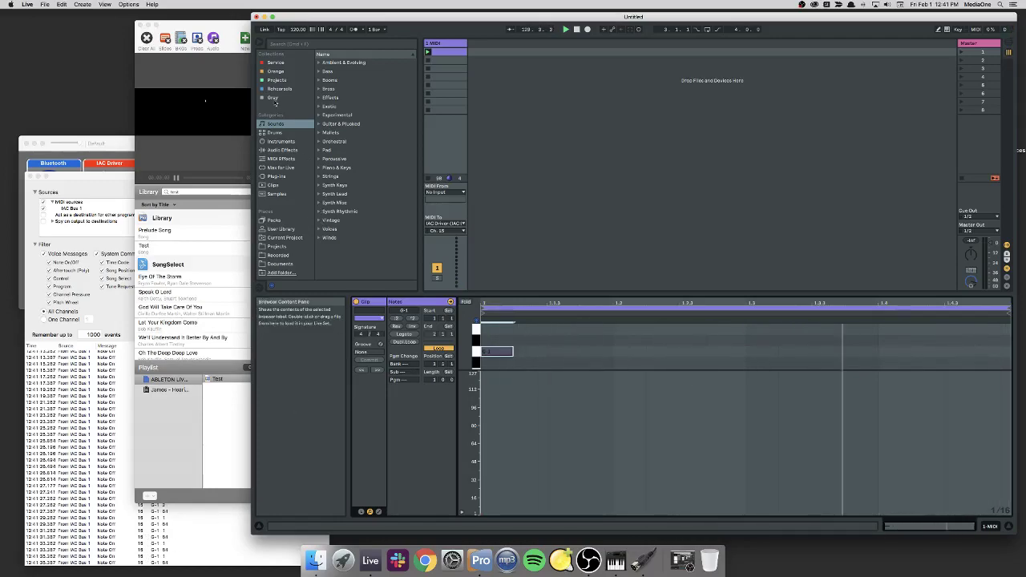
Switch to ProPresenter 6 and check the triggered slide and the last received note and intensity in MIDI Setup
click(231, 32)
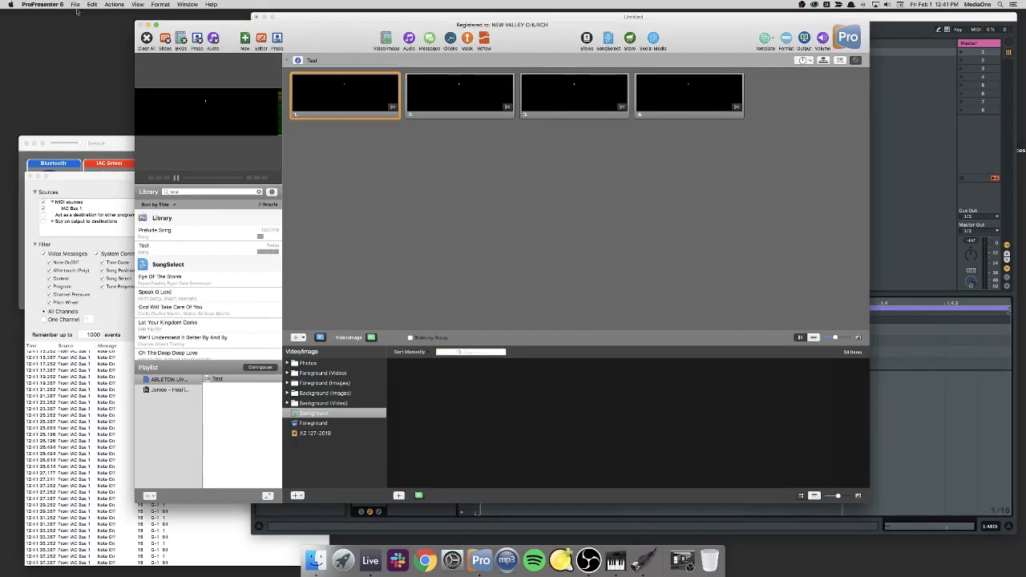
click(42, 4)
click(44, 24)
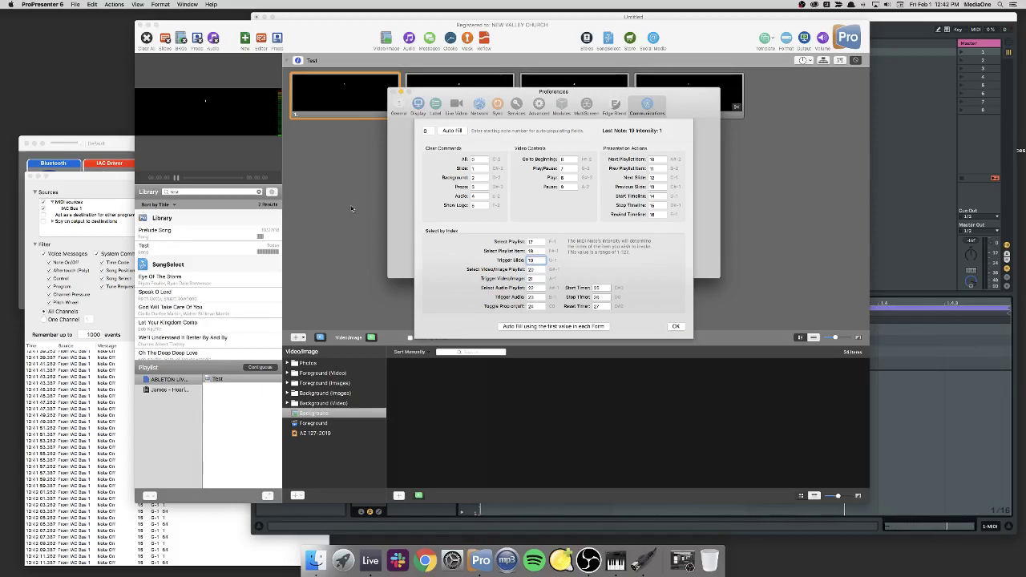
Switch to Ableton Live, draw a second G-1 note at beat 1.3 of the clip and set its velocity to 2
click(908, 31)
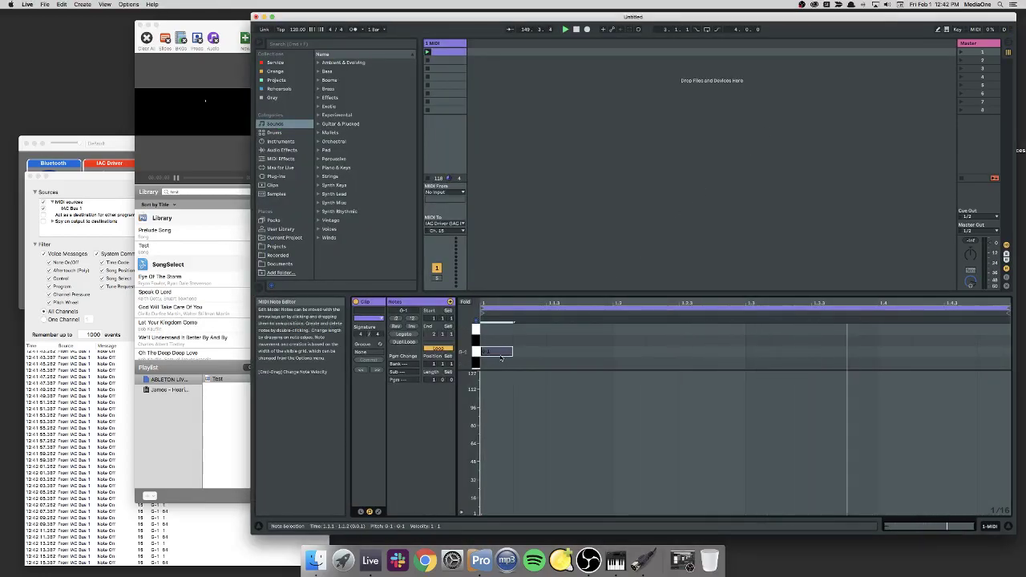
key(b)
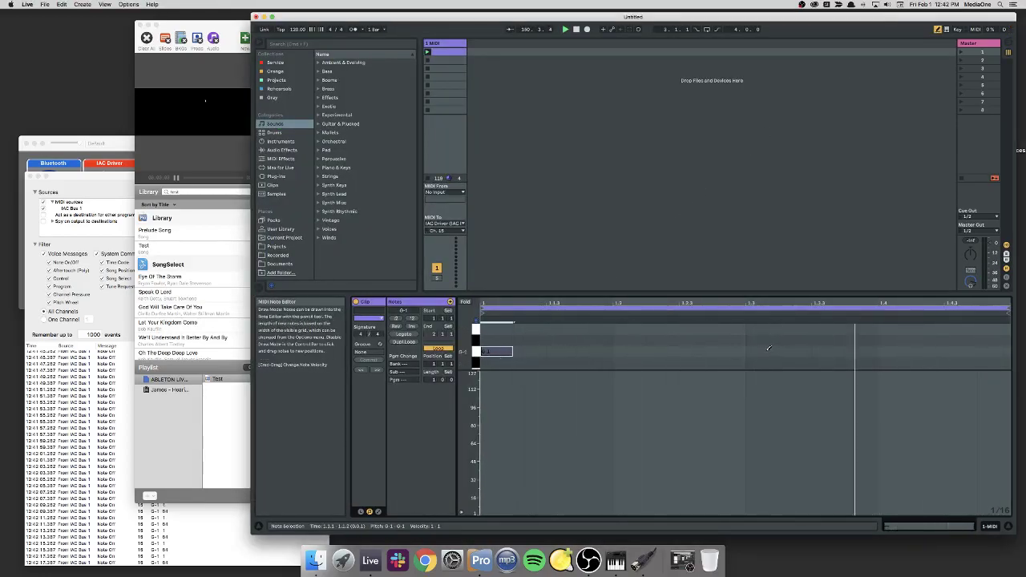
click(768, 350)
key(b)
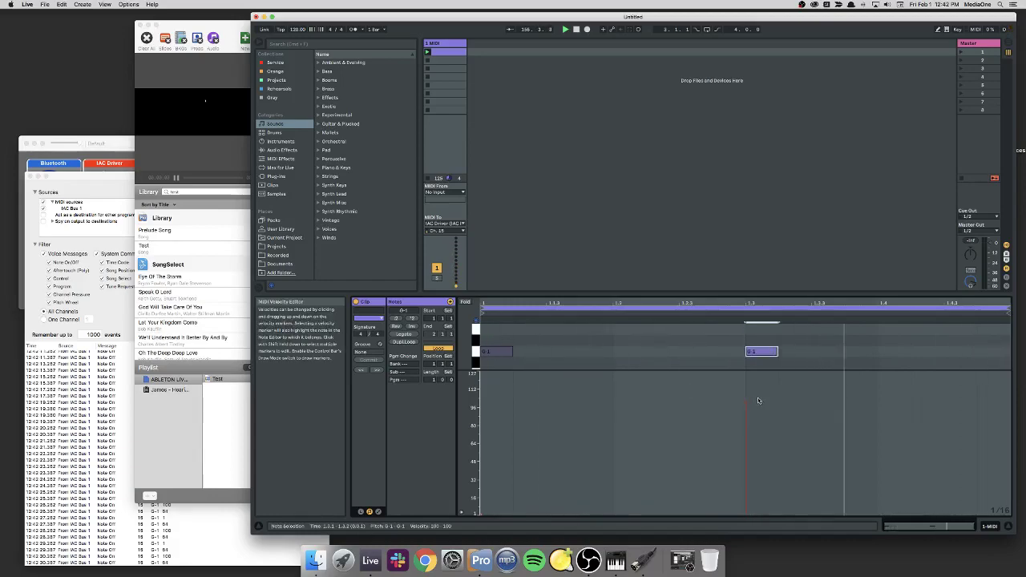
drag(748, 407, 748, 513)
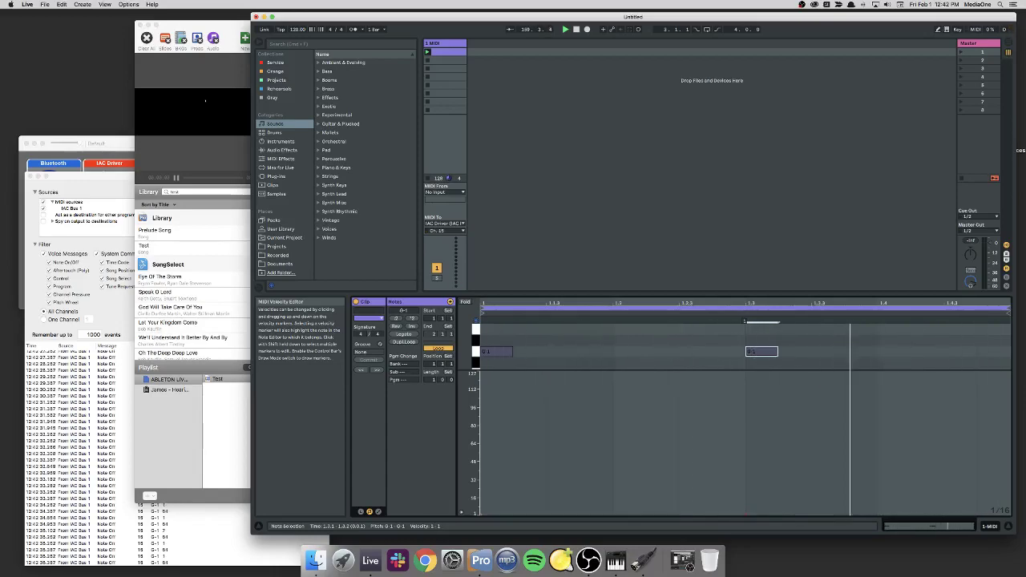
drag(748, 513, 748, 512)
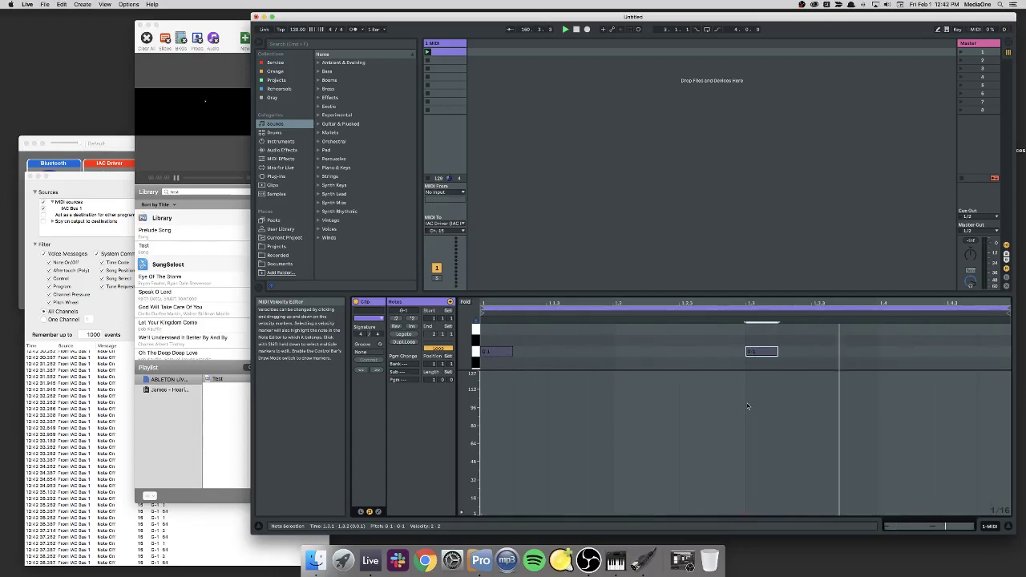
Move the second G-1 note to beat 1.2 and copy both notes to beats 1.3 and 1.4
click(746, 513)
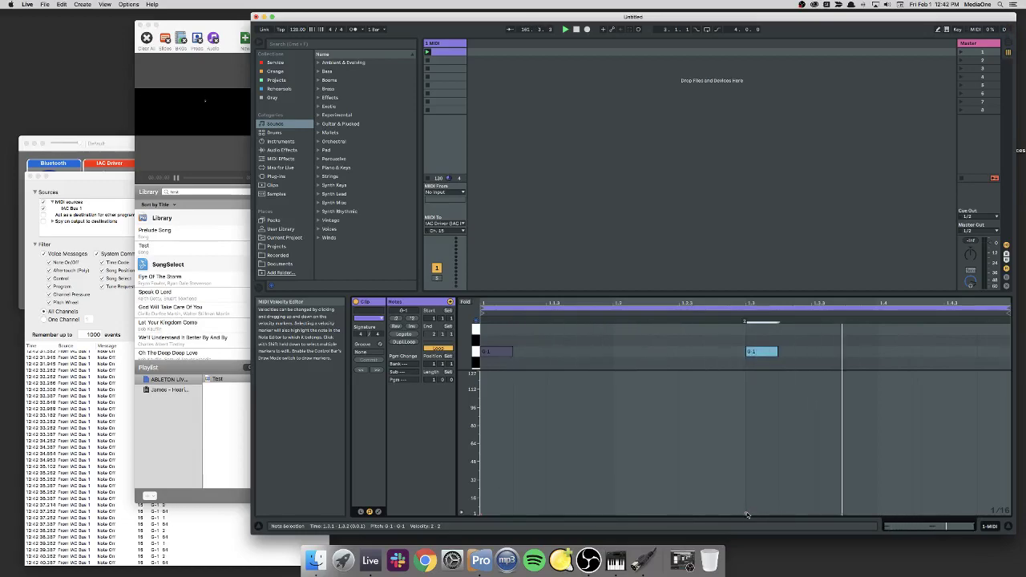
click(739, 452)
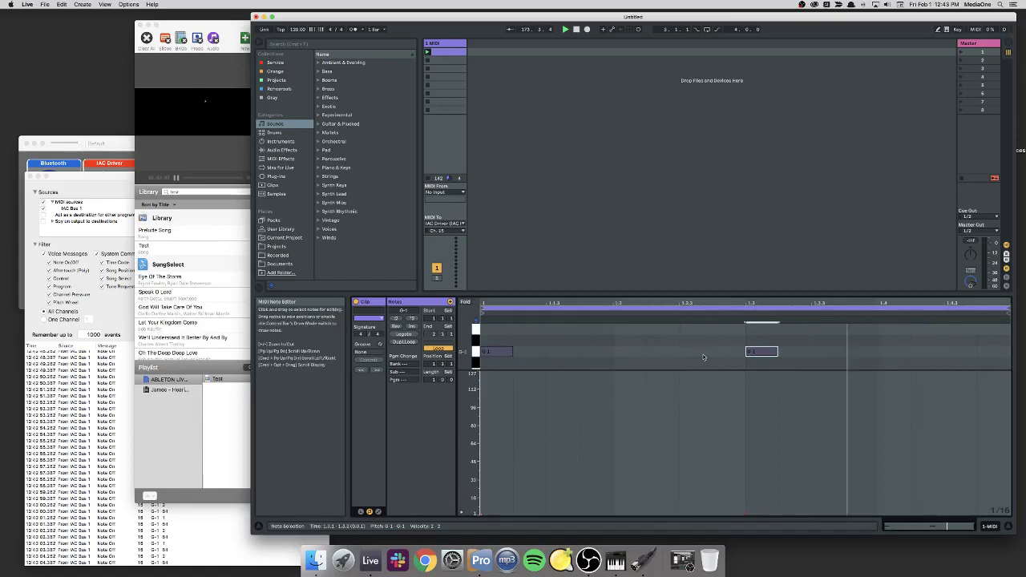
drag(748, 354, 633, 358)
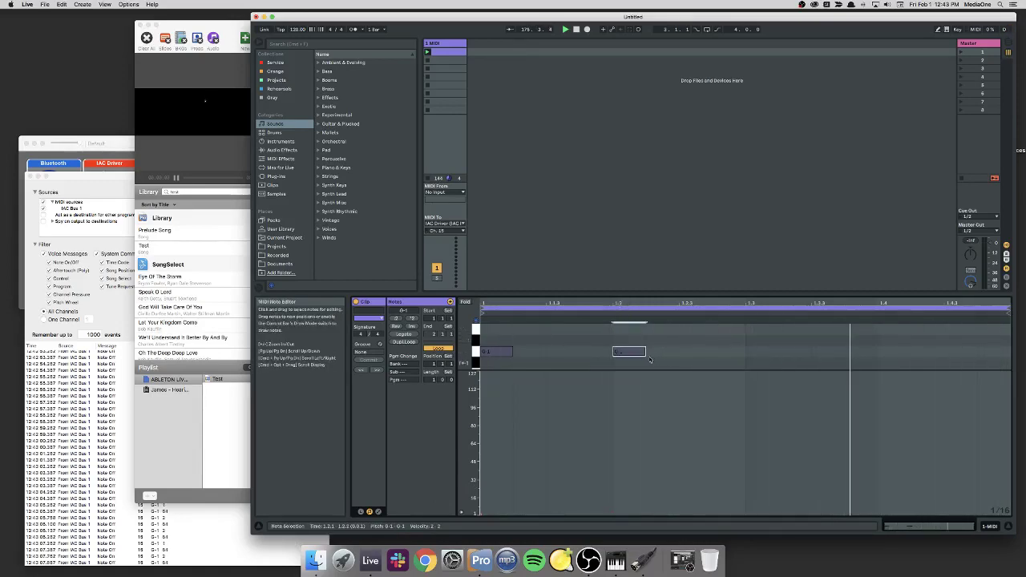
shift+click(495, 352)
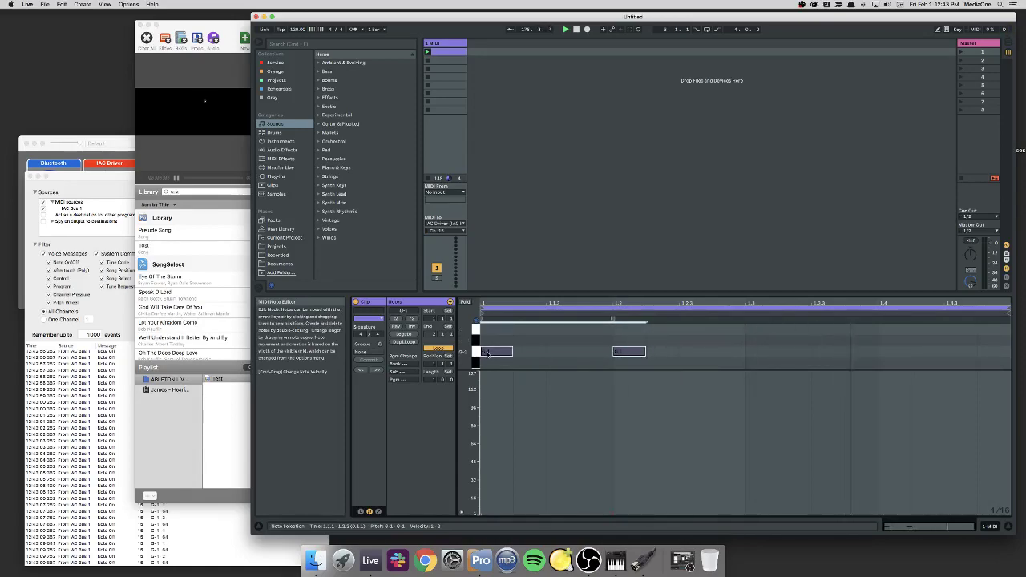
drag(495, 354, 756, 358)
Set the velocity of the G-1 note at beat 1.3 to 3 and the one at beat 1.4 to 4
click(749, 513)
click(747, 513)
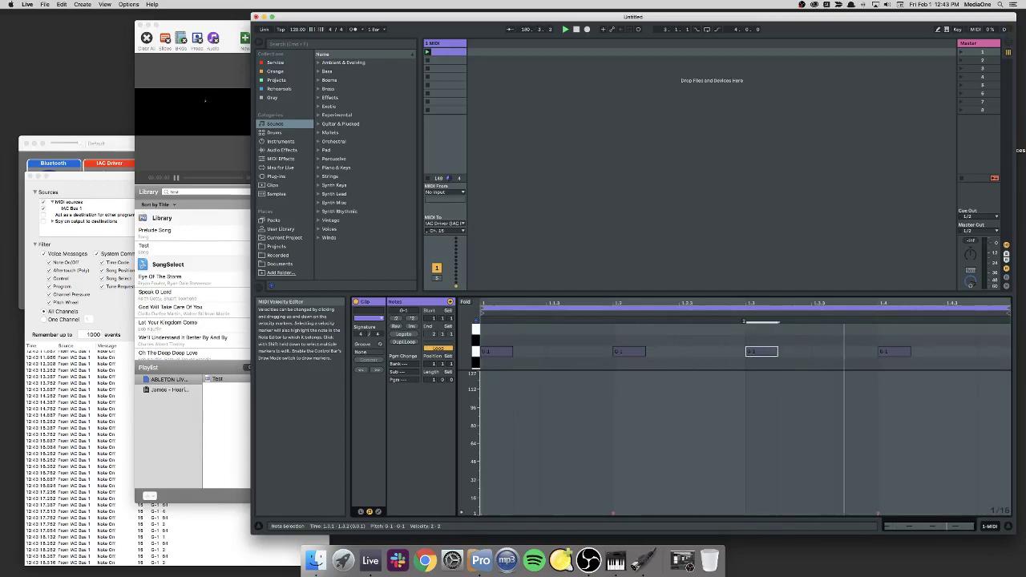
click(878, 513)
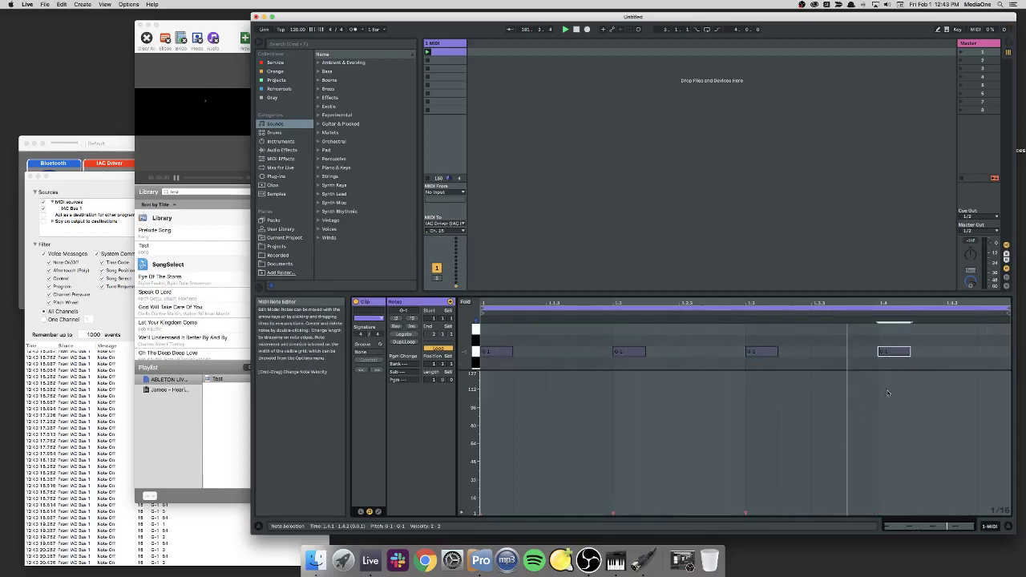
click(879, 511)
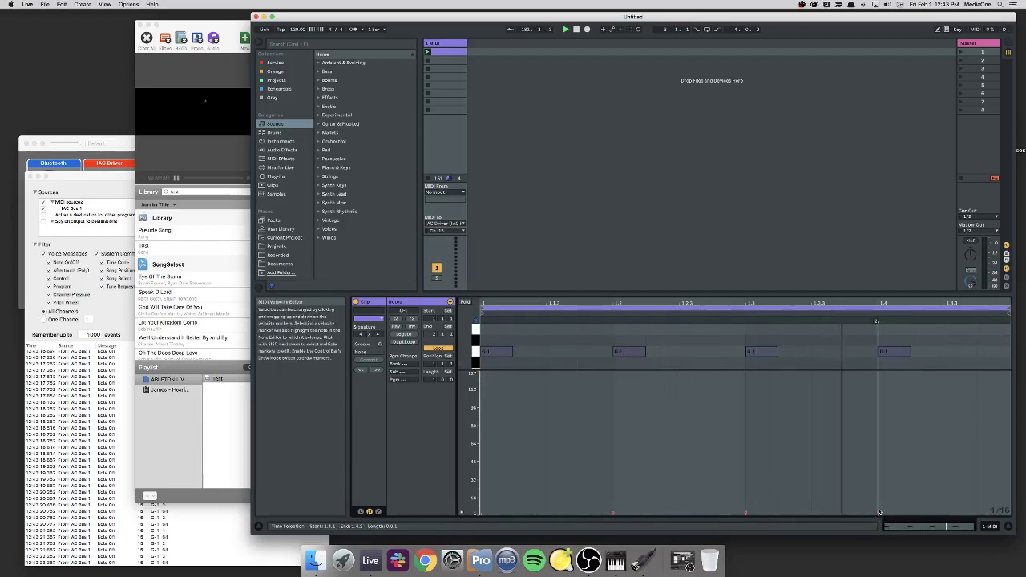
click(878, 513)
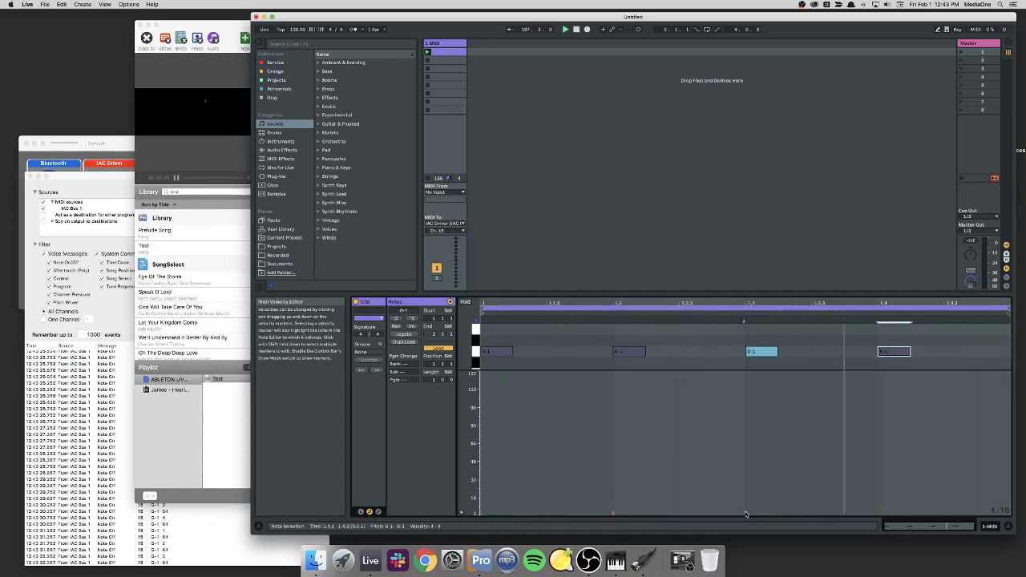
Check the G-1 note velocities received in MIDI Monitor, and switch to ProPresenter 6 to watch which slides they trigger
click(172, 523)
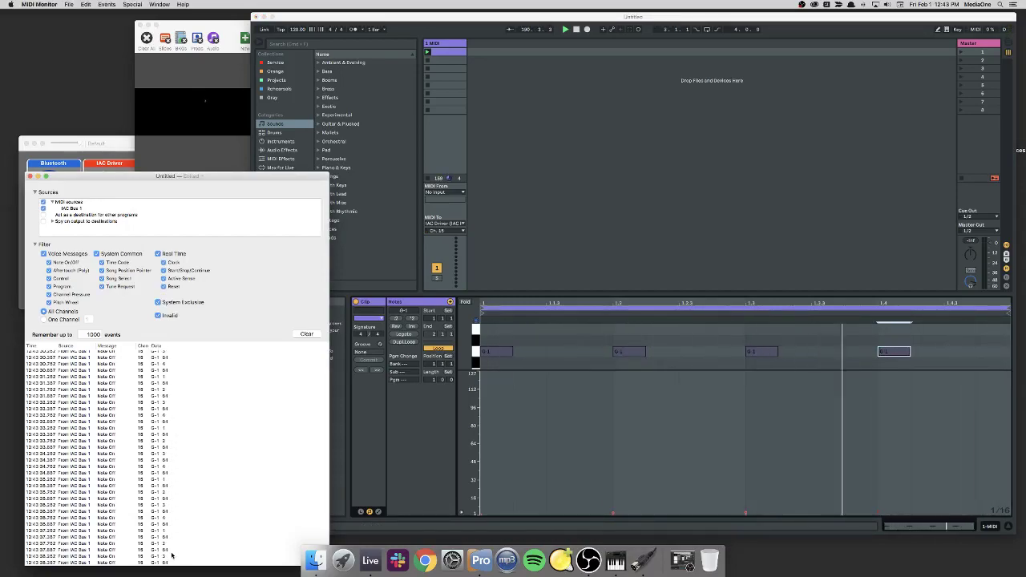
click(213, 26)
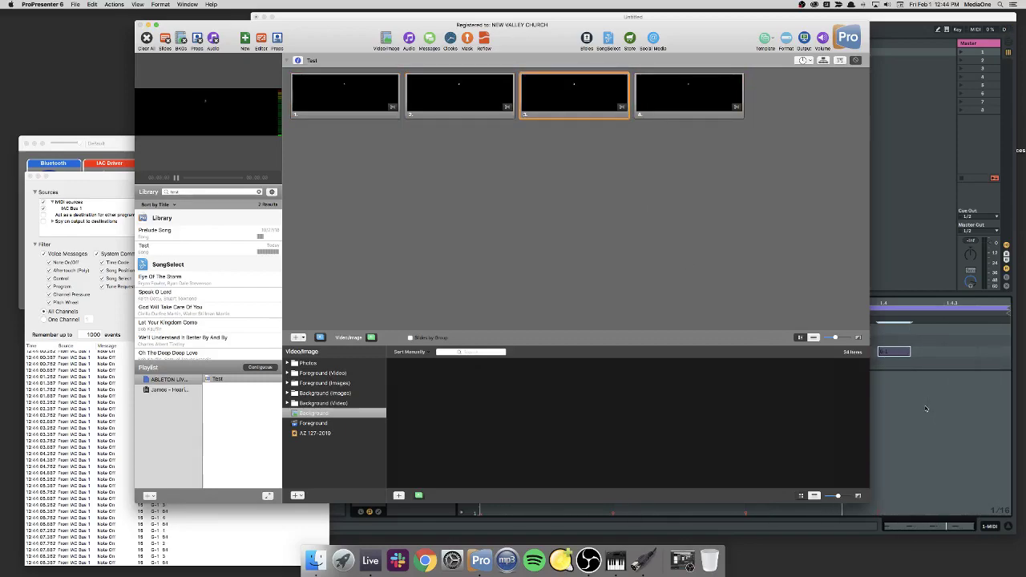
Switch back to Ableton Live and delete the MIDI clip from the track's first slot
click(926, 409)
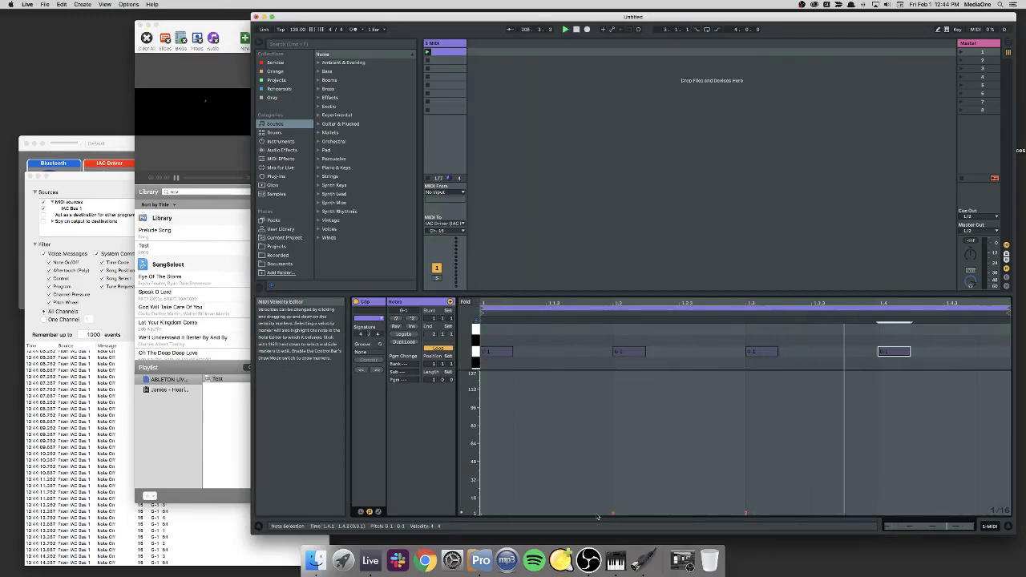
click(444, 52)
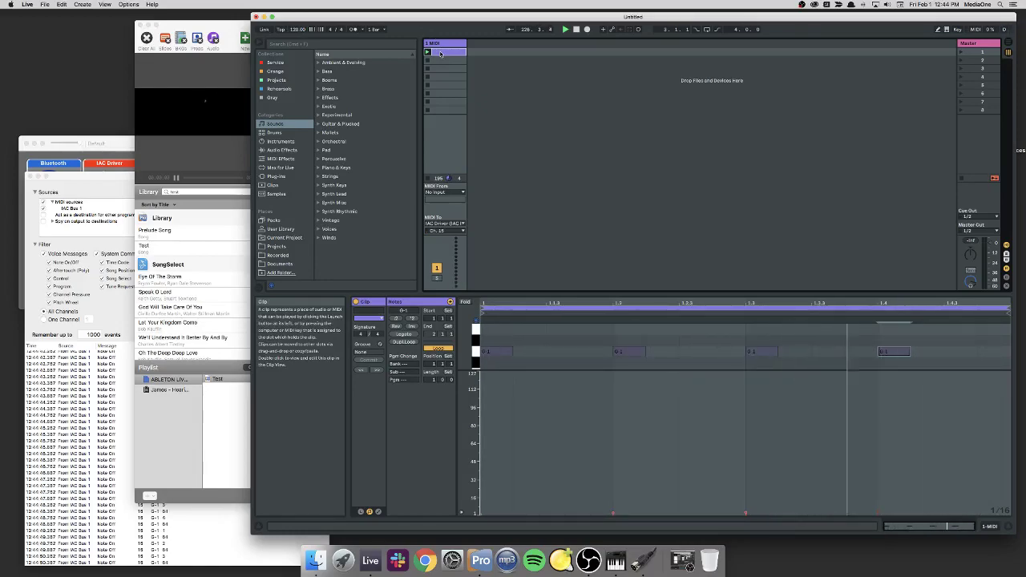
key(Delete)
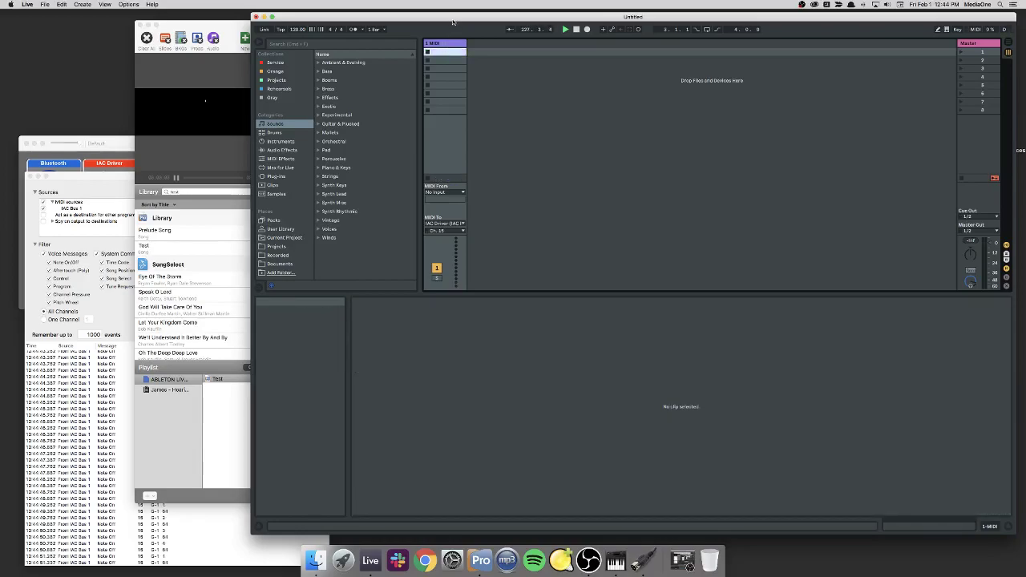
drag(455, 19, 443, 20)
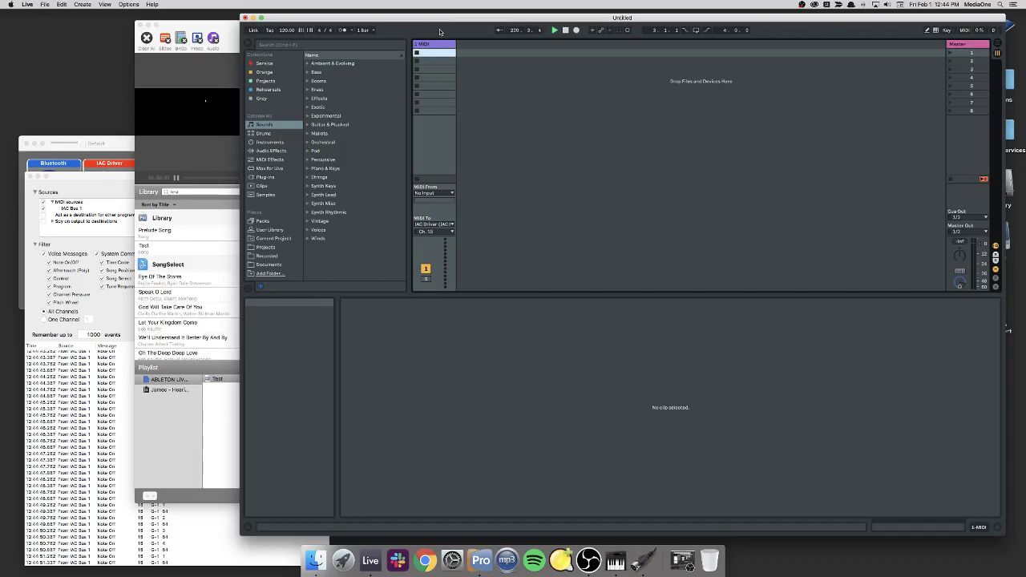
Add a MIDI Effect Rack from the MIDI effects to the 1-MIDI track
click(436, 46)
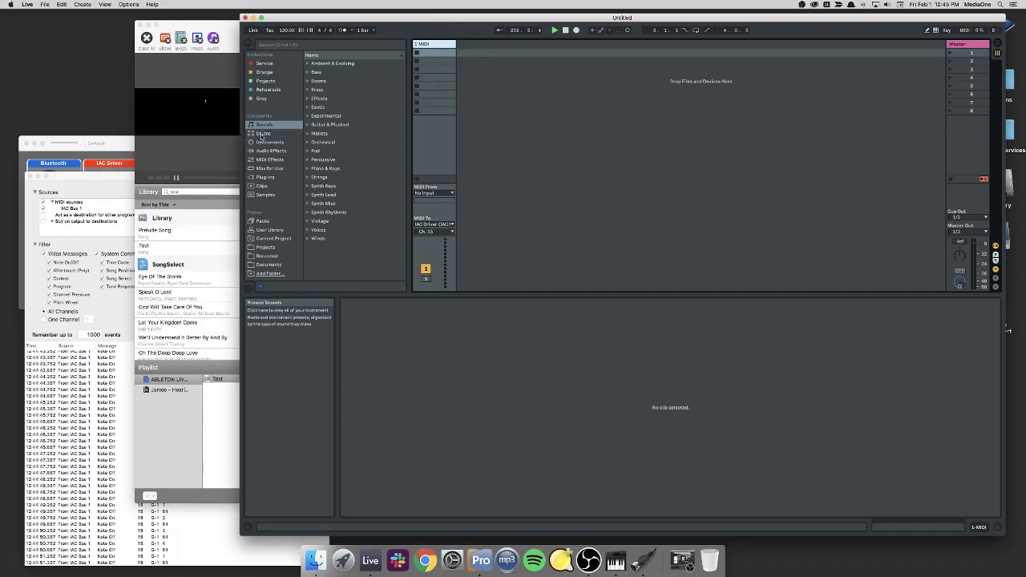
click(269, 160)
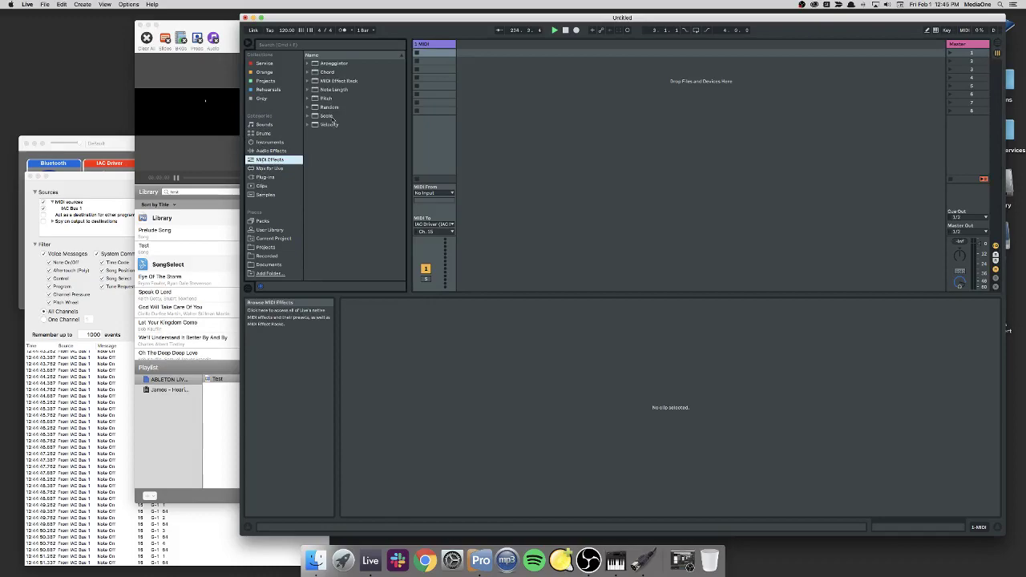
click(316, 81)
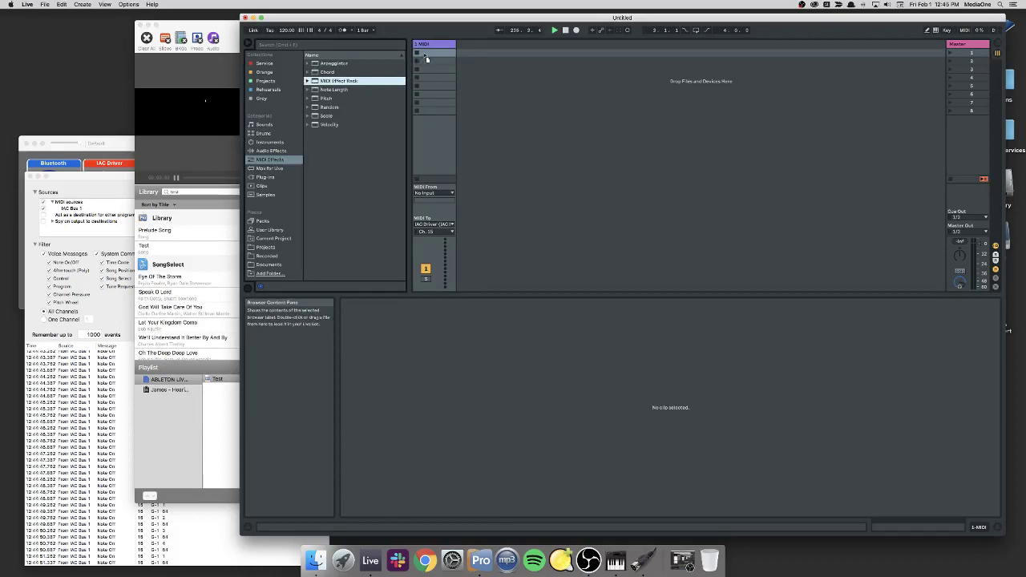
click(437, 46)
drag(434, 45, 436, 46)
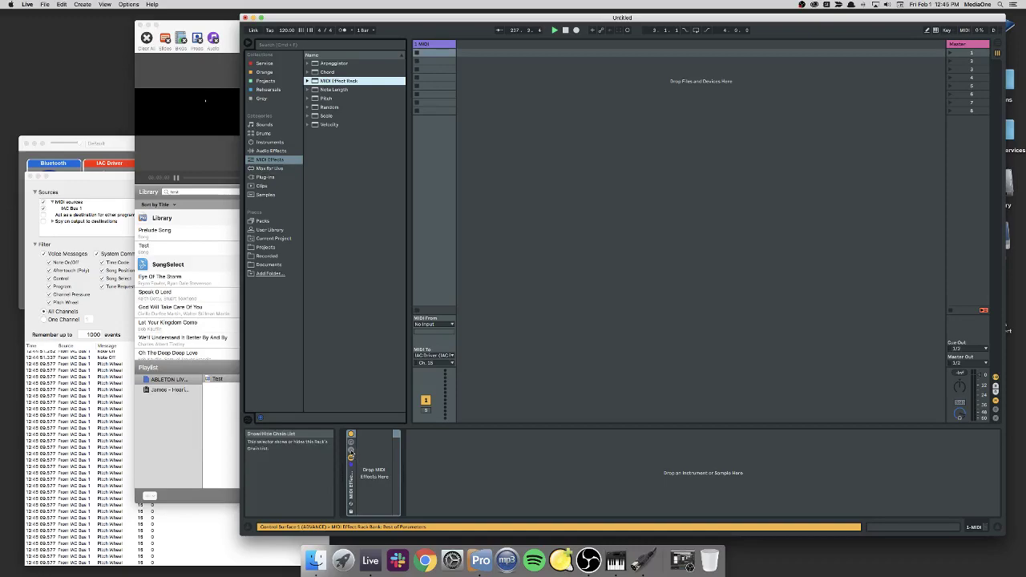
Show the rack's chain list and create a chain named Intro
click(351, 453)
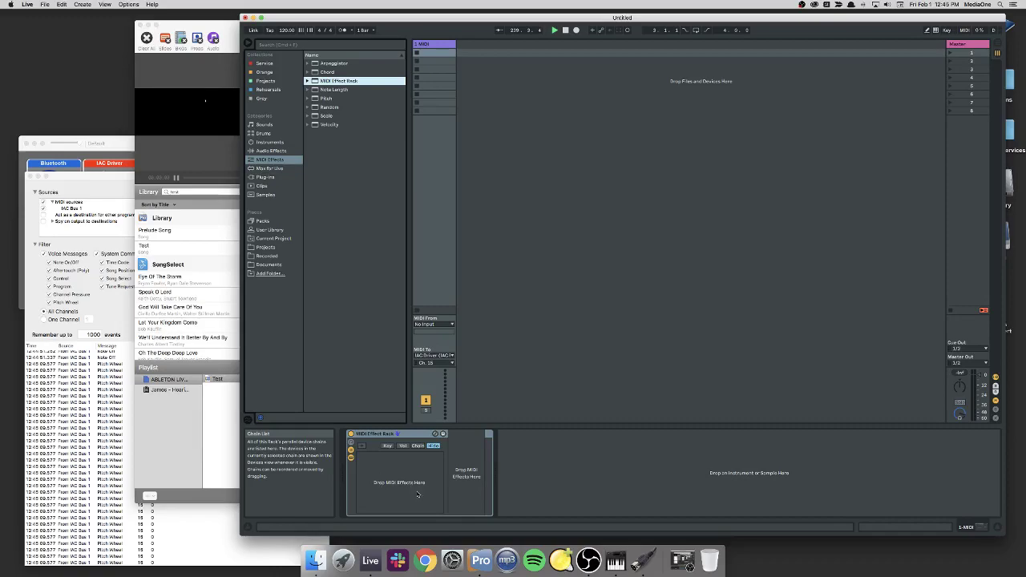
right_click(405, 479)
click(413, 484)
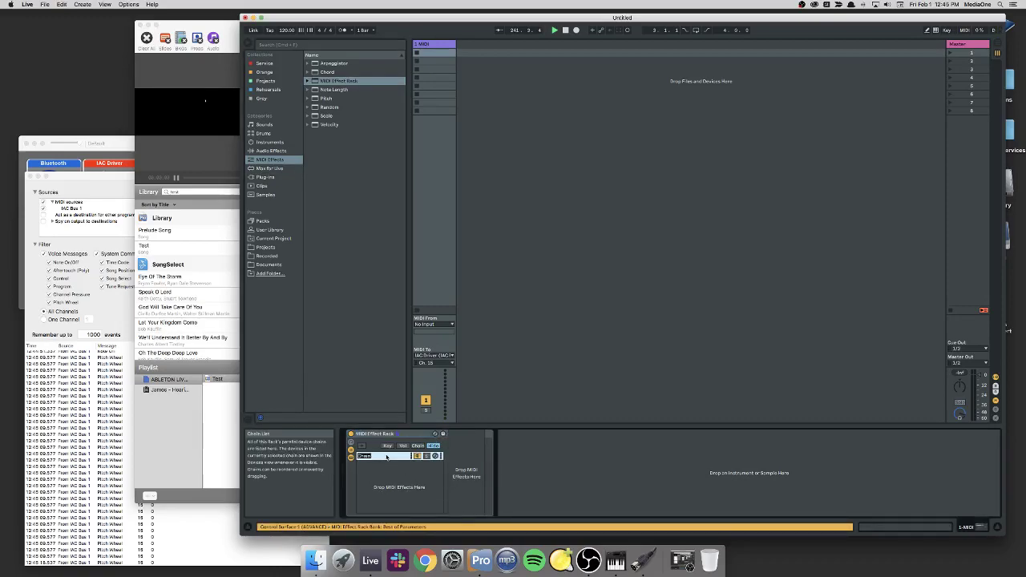
text(ro)
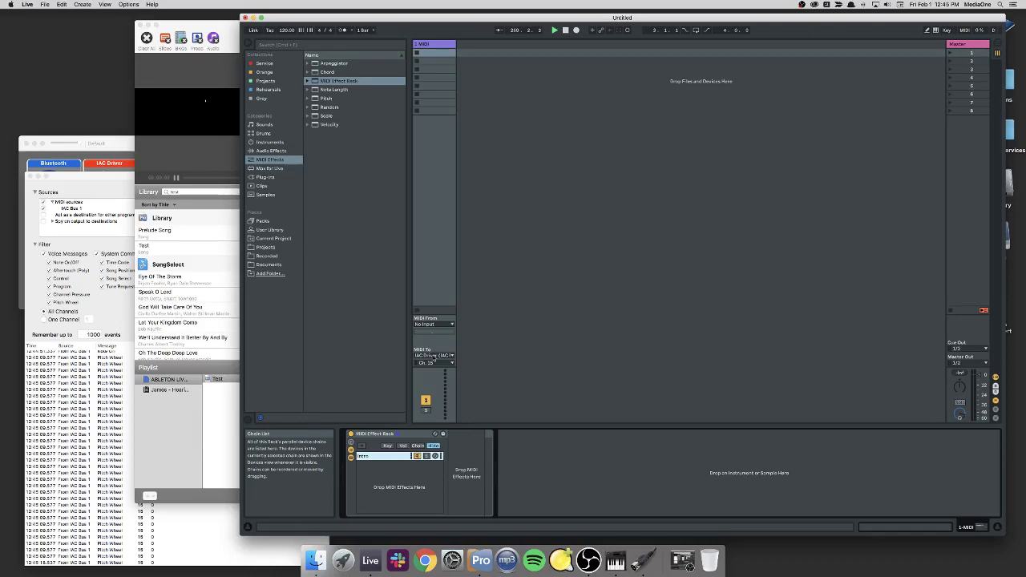
Create a MIDI clip in the track's first slot with a G-1 note at its start, and launch it
click(434, 53)
double_click(434, 53)
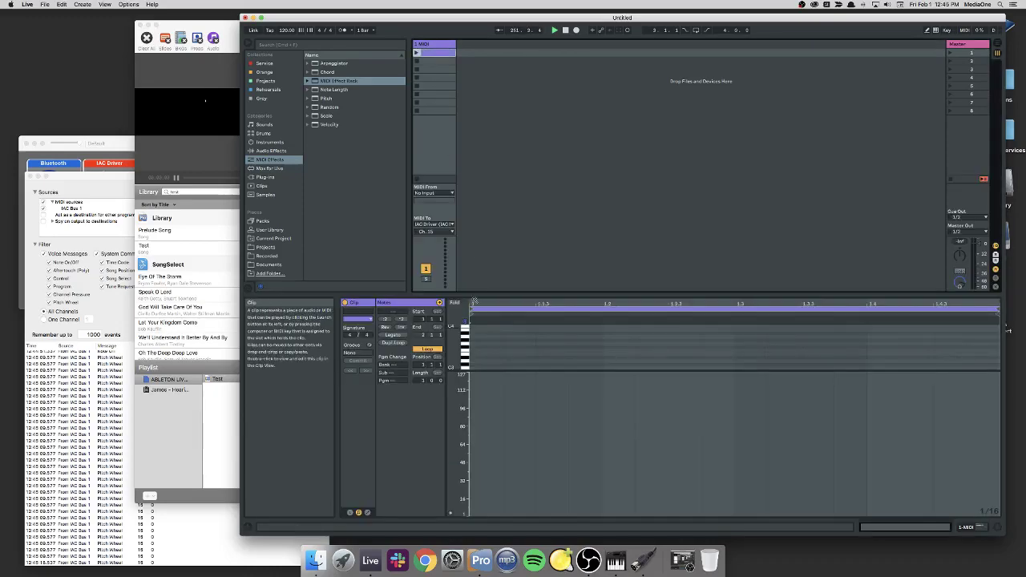
drag(488, 370, 490, 479)
scroll(498, 450, up, 5)
scroll(498, 449, up, 5)
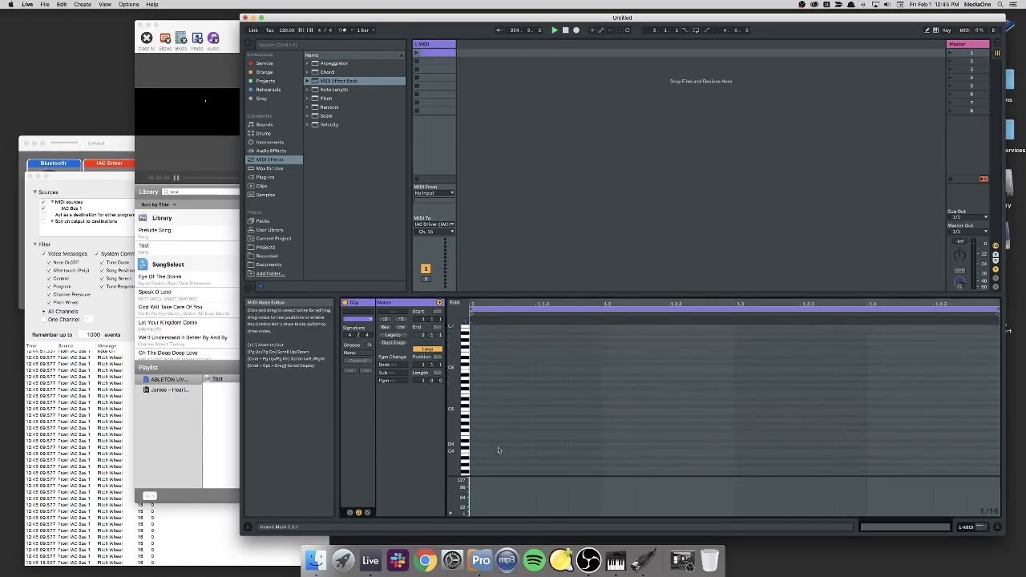
click(498, 450)
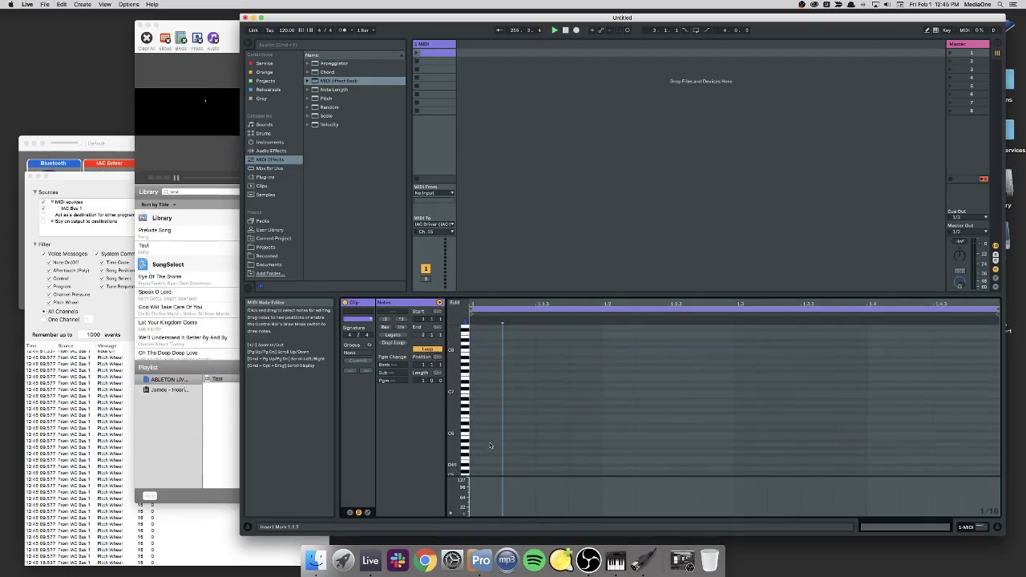
scroll(490, 446, down, 8)
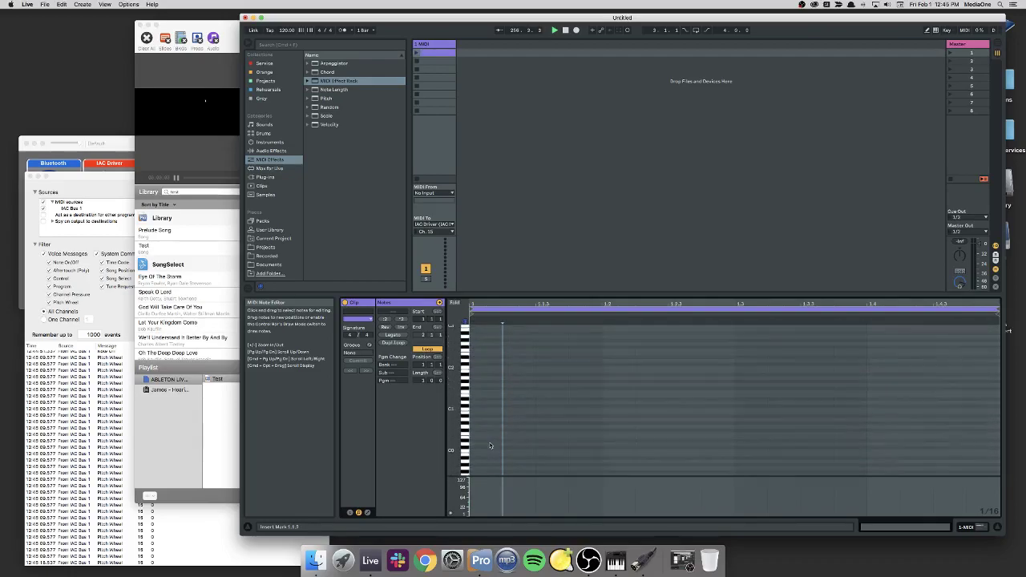
scroll(490, 446, down, 2)
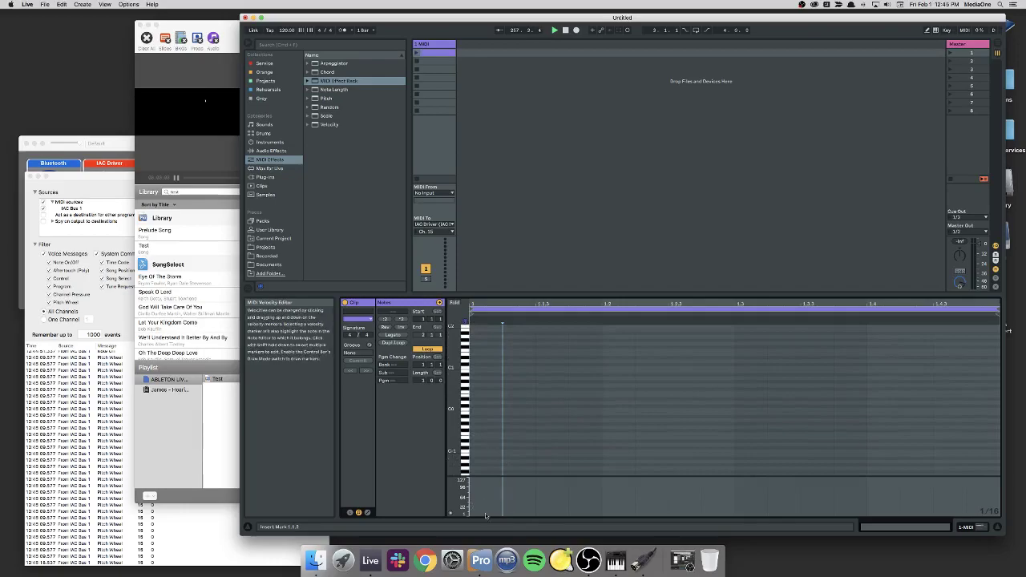
double_click(476, 427)
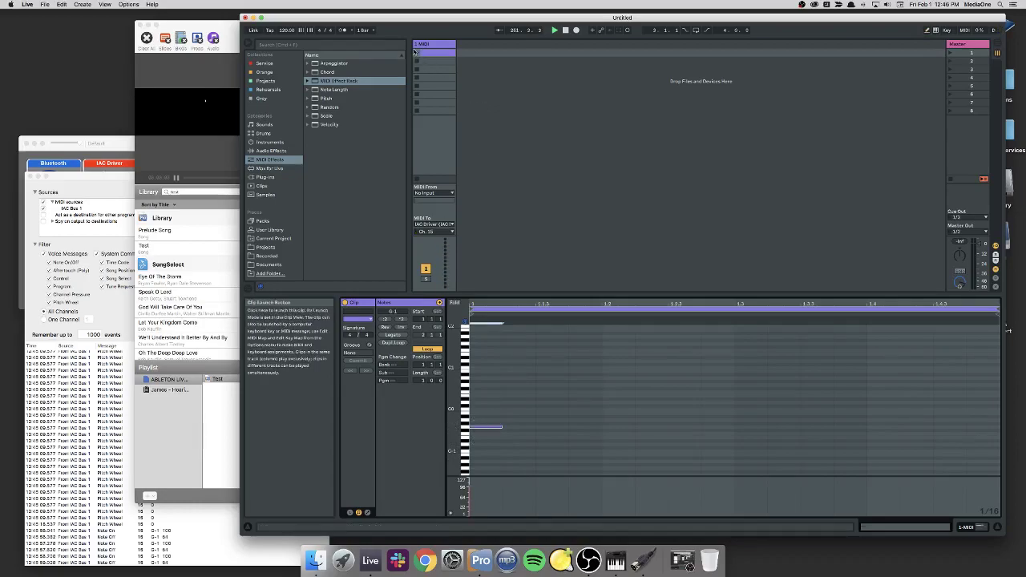
click(450, 96)
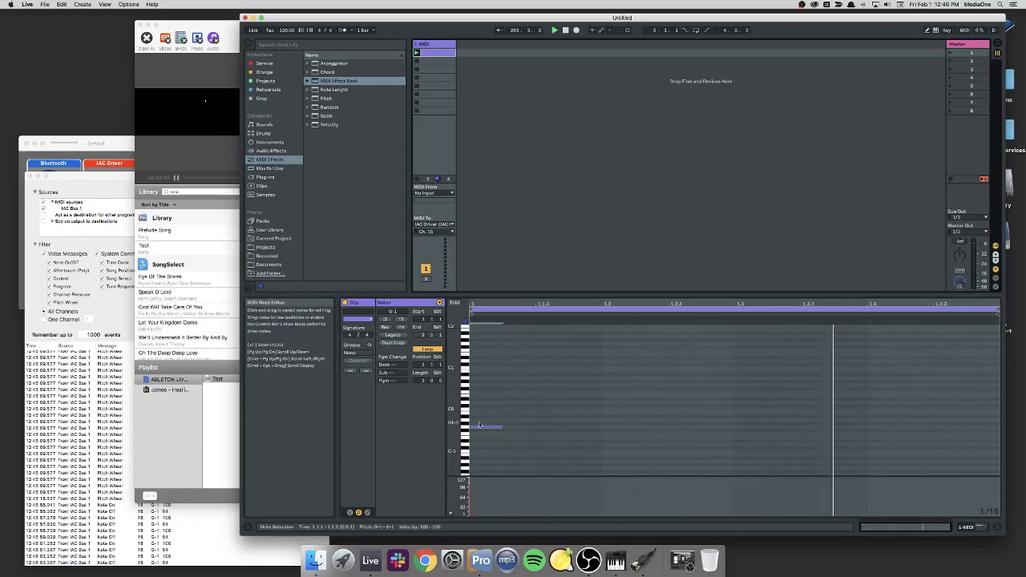
Enlarge the clip's velocity editor and set the velocity of the new G-1 note to 1
click(437, 47)
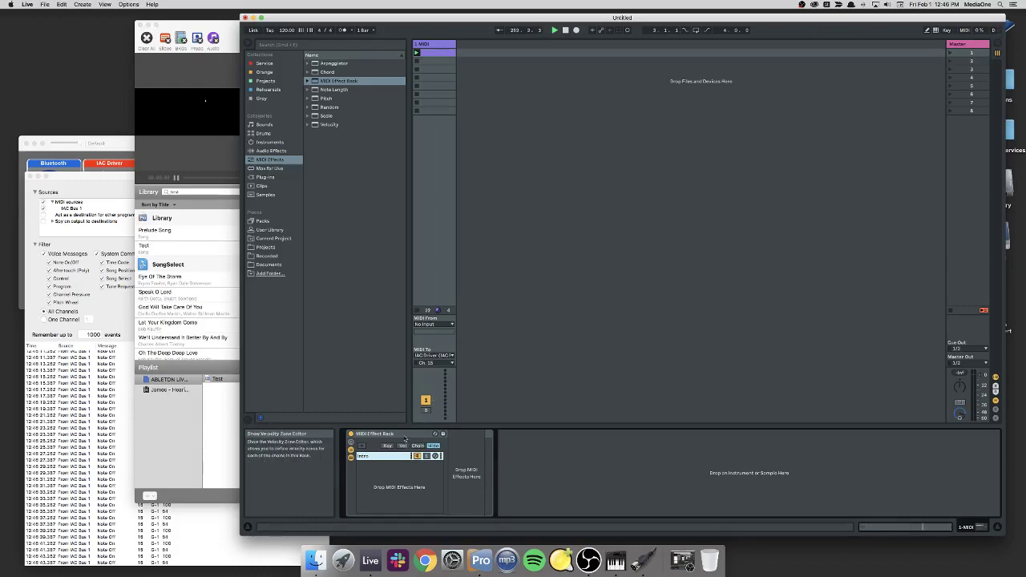
click(440, 53)
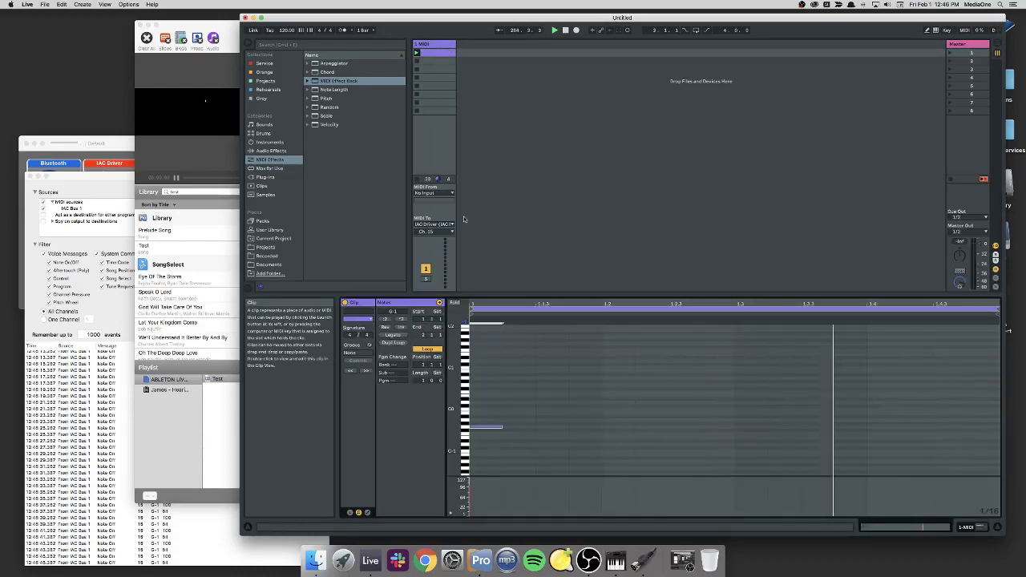
drag(485, 474, 481, 353)
drag(473, 399, 473, 513)
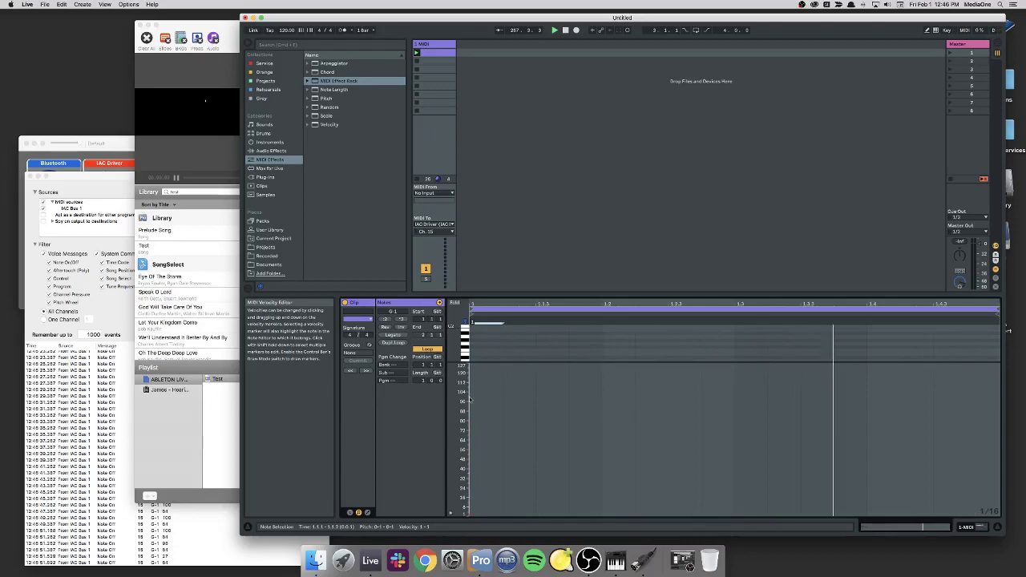
Show the rack's velocity zones and narrow the Intro chain's zone to velocity 1 only
click(426, 156)
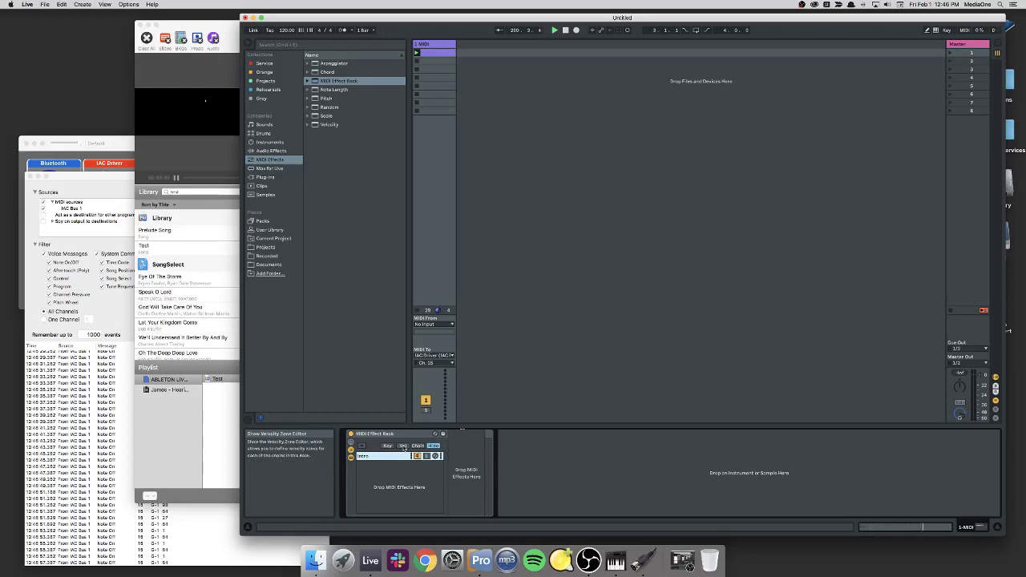
click(404, 446)
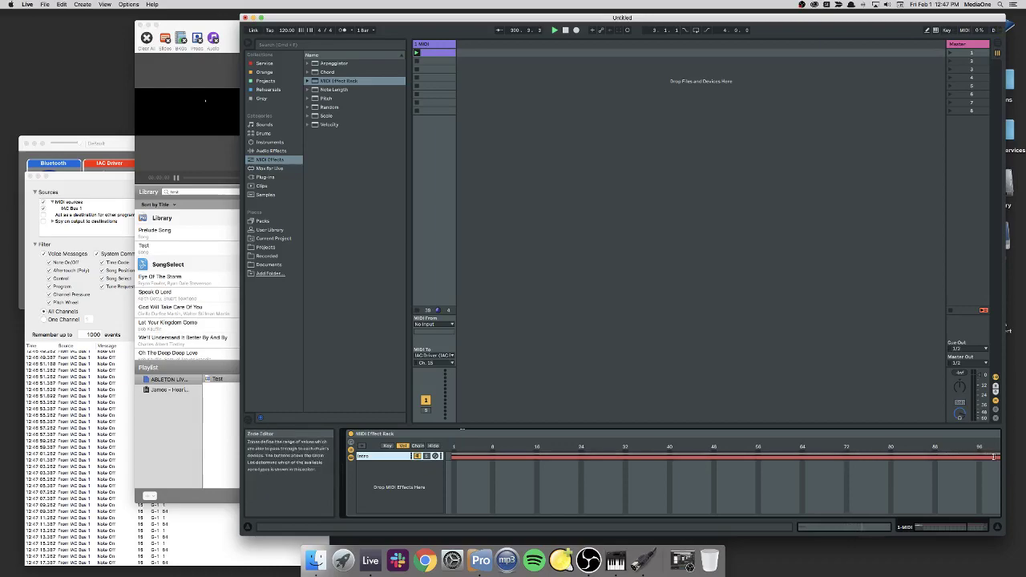
drag(1001, 458, 460, 459)
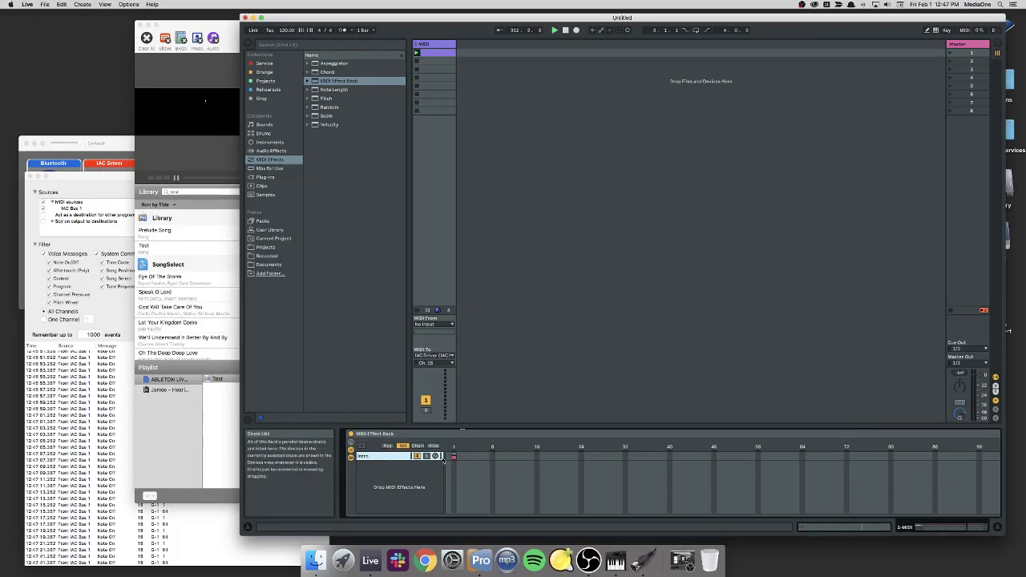
drag(454, 456, 466, 457)
Duplicate the Intro chain, rename the copy Verse 1, and move its velocity zone to 4
key(super+d)
key(super+r)
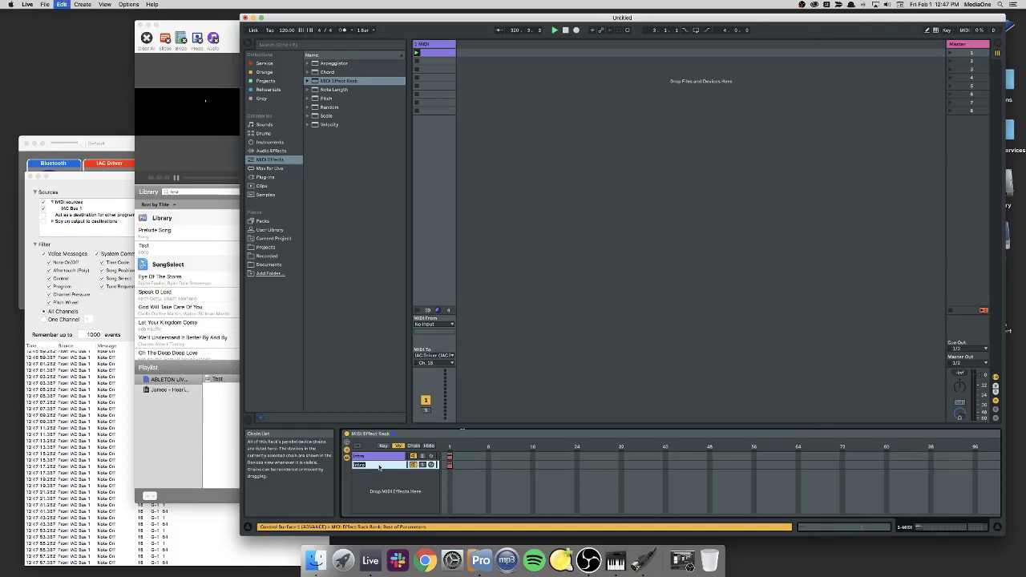
text(Verse 1)
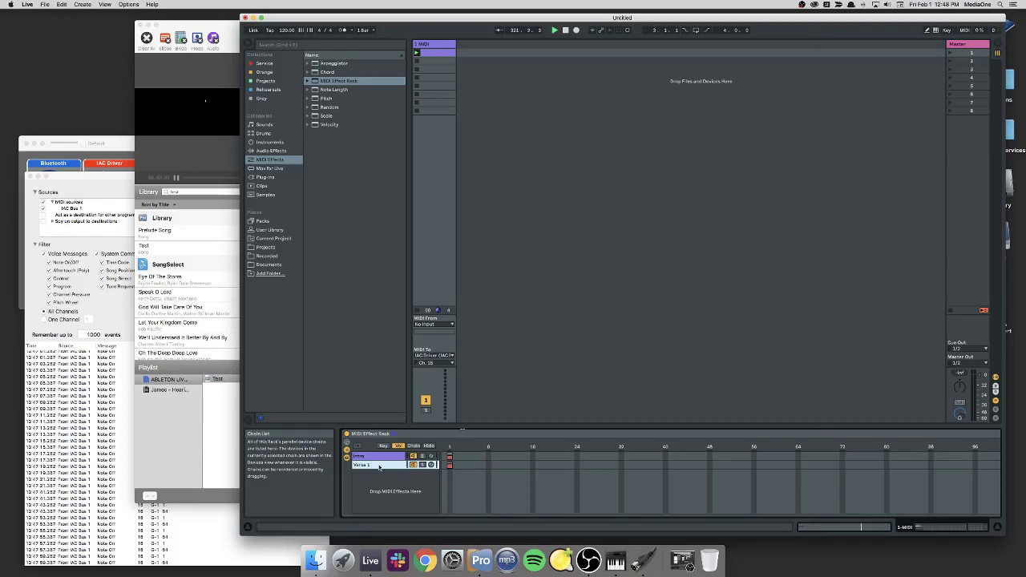
click(453, 467)
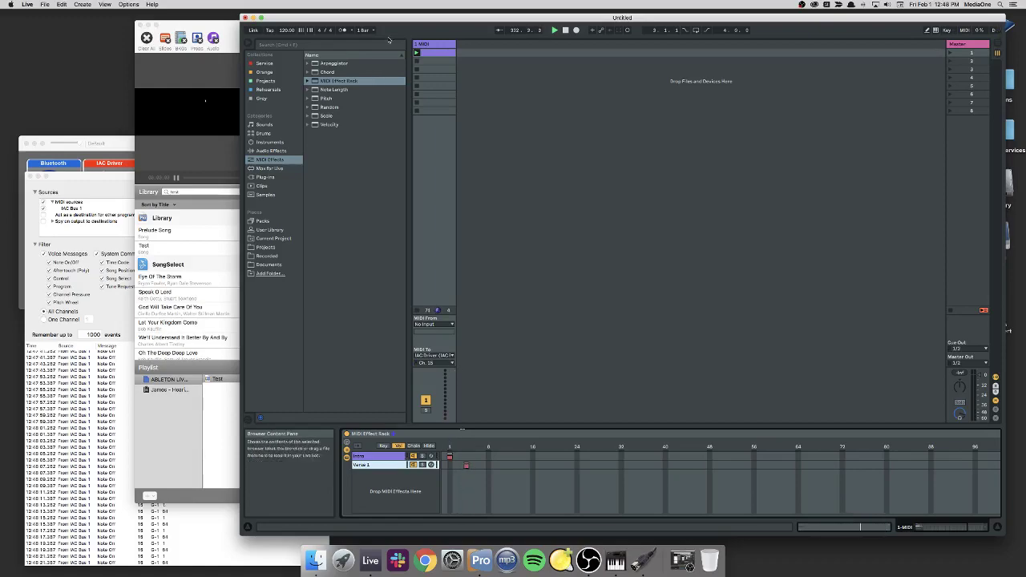
Draw a second G-1 note at beat 1.3 in the MIDI clip and set its velocity to 4
click(434, 56)
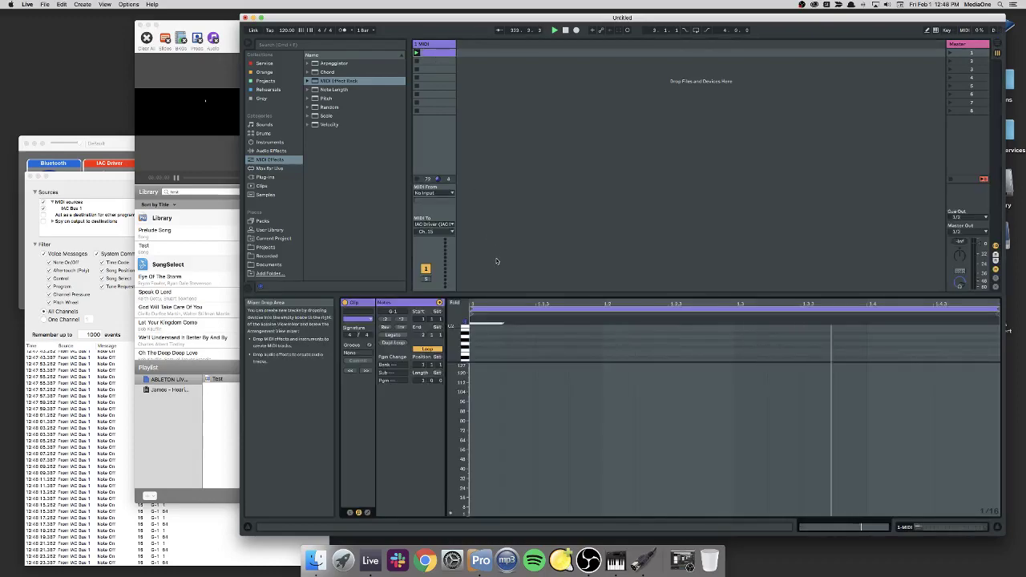
drag(538, 361, 539, 494)
key(b)
click(744, 426)
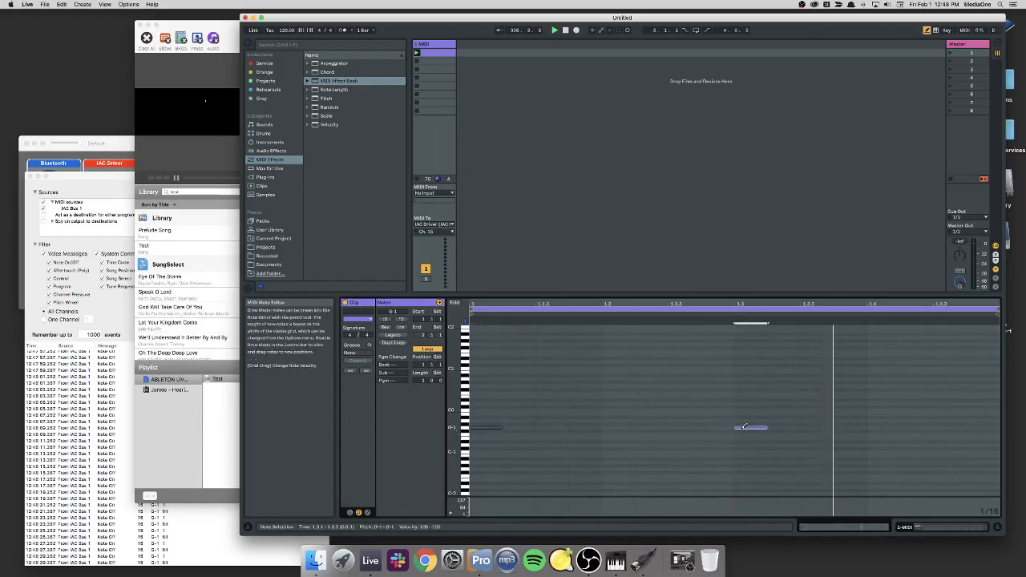
key(b)
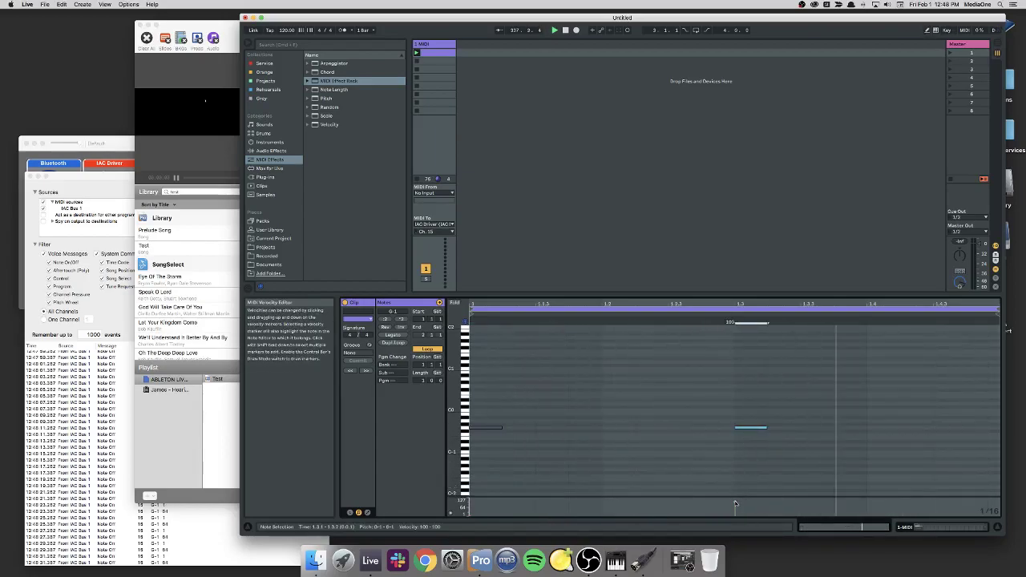
mouse_move(739, 496)
mouse_down()
mouse_move(739, 384)
mouse_move(740, 505)
mouse_up()
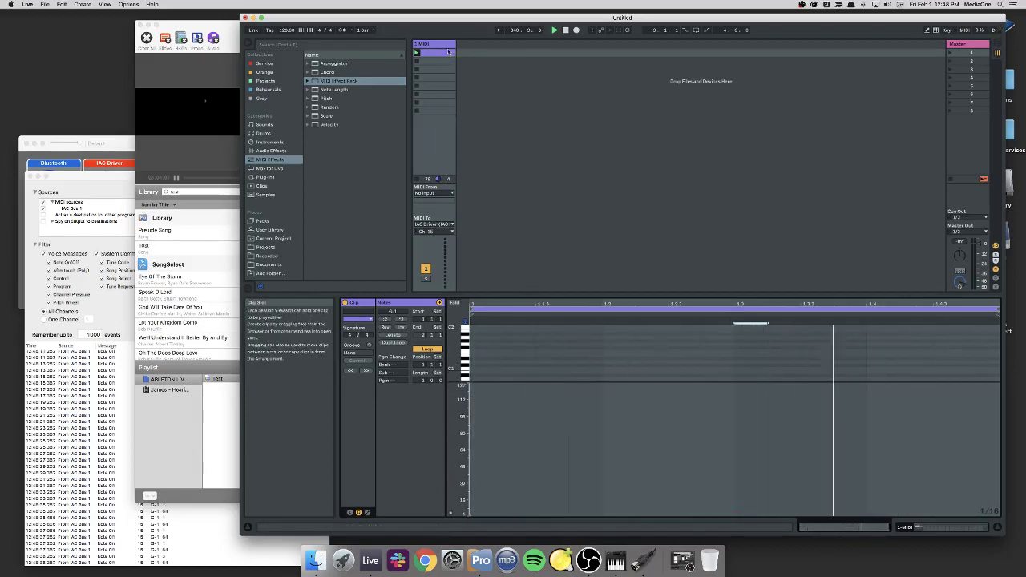
Narrow the key zones of the Intro and Verse 1 chains to G-1 only, and return to the velocity zones
key(shift+Tab)
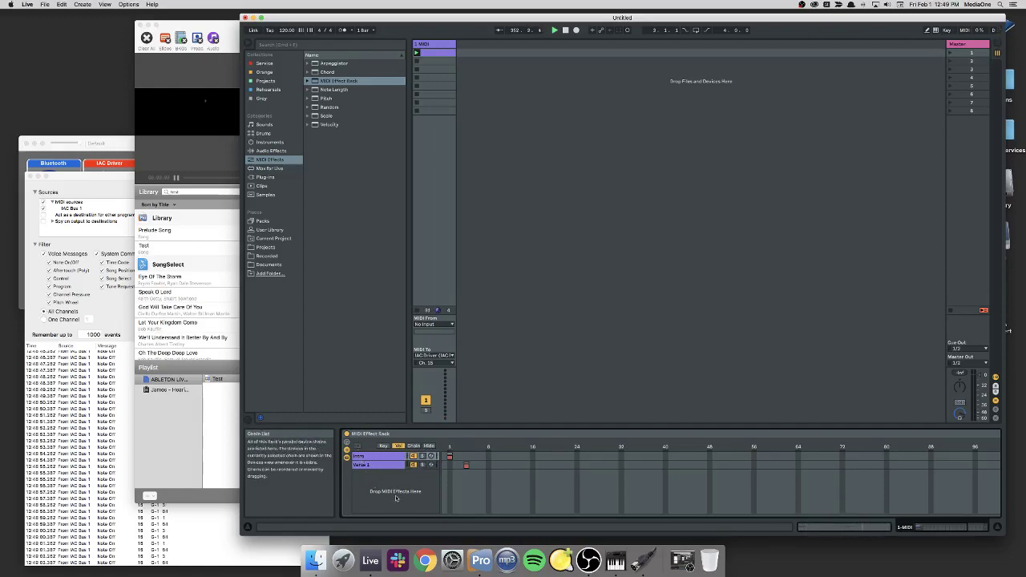
click(383, 446)
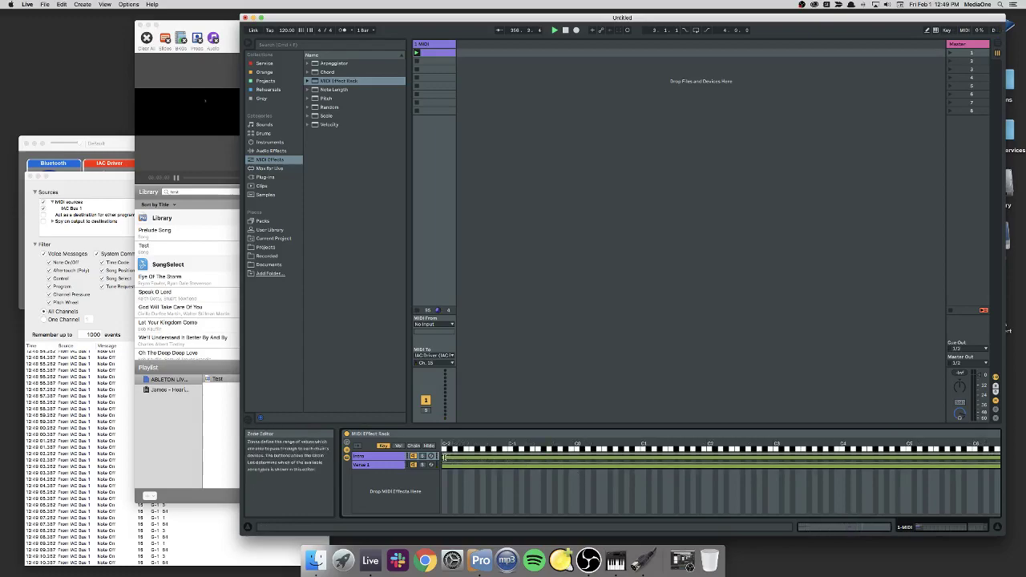
drag(444, 456, 551, 457)
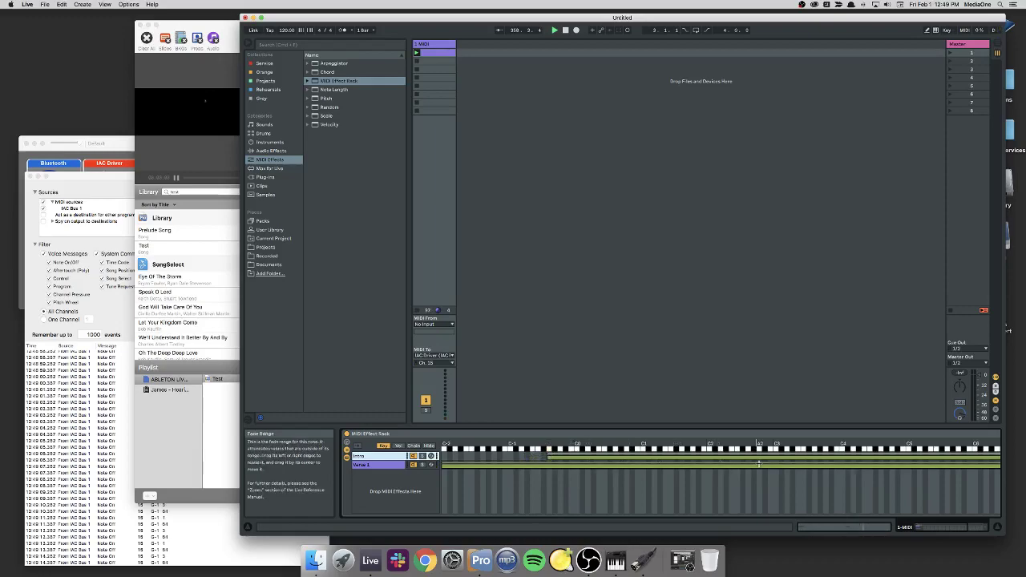
scroll(874, 489, right, 1)
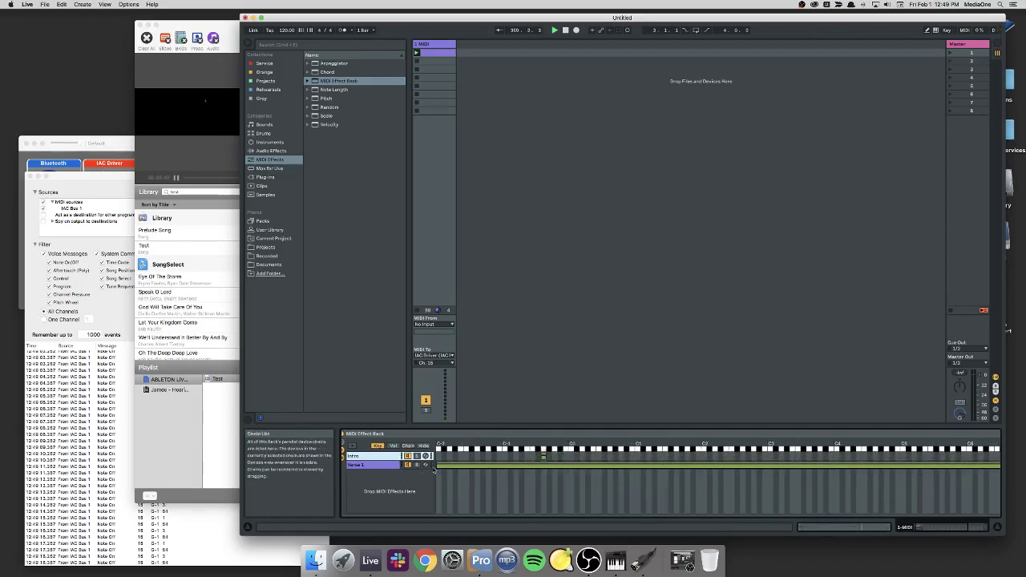
click(370, 465)
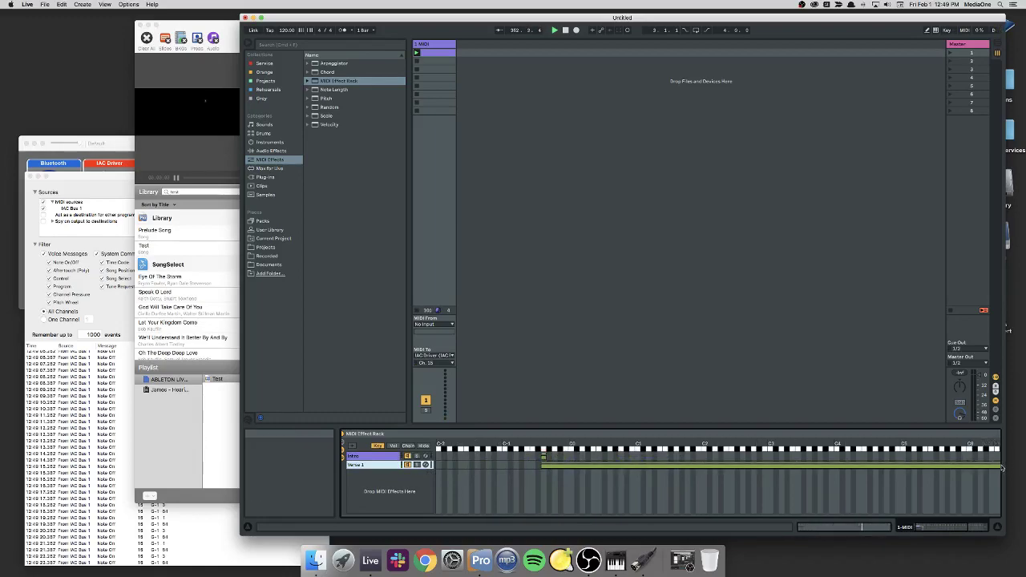
drag(1002, 468, 539, 471)
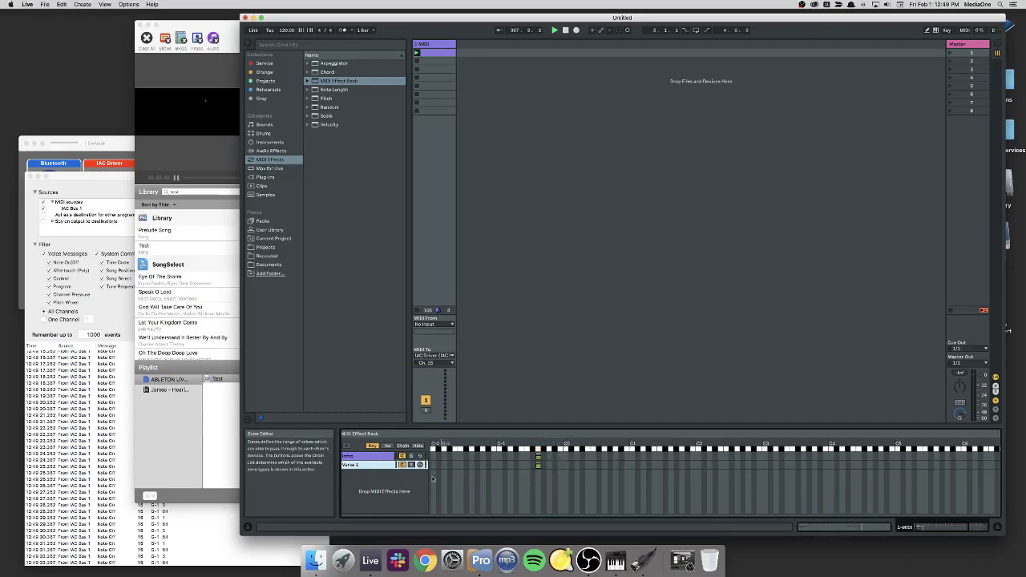
click(389, 446)
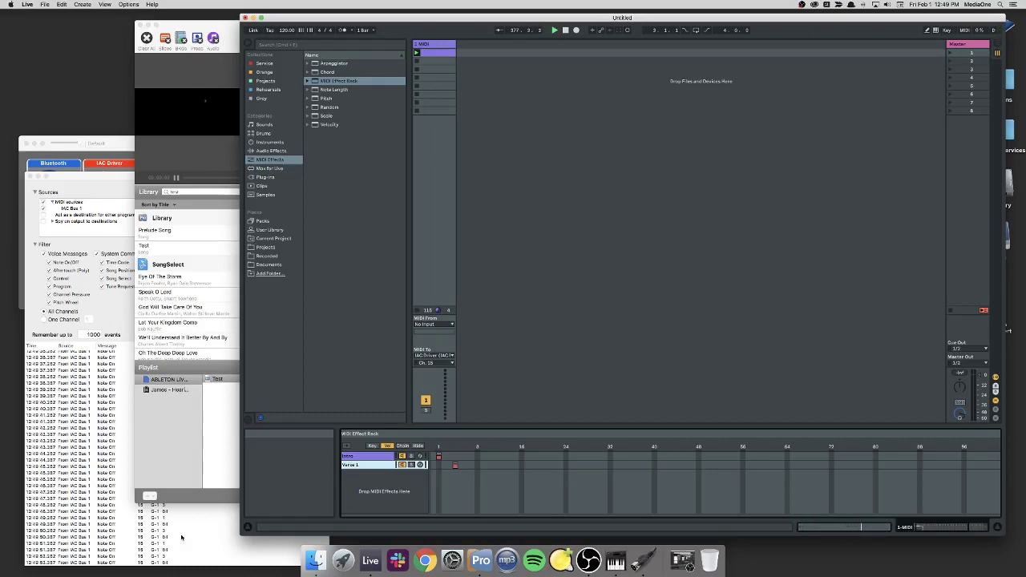
Review the clip's notes, check in ProPresenter which slides they trigger, and return to Ableton Live
click(436, 54)
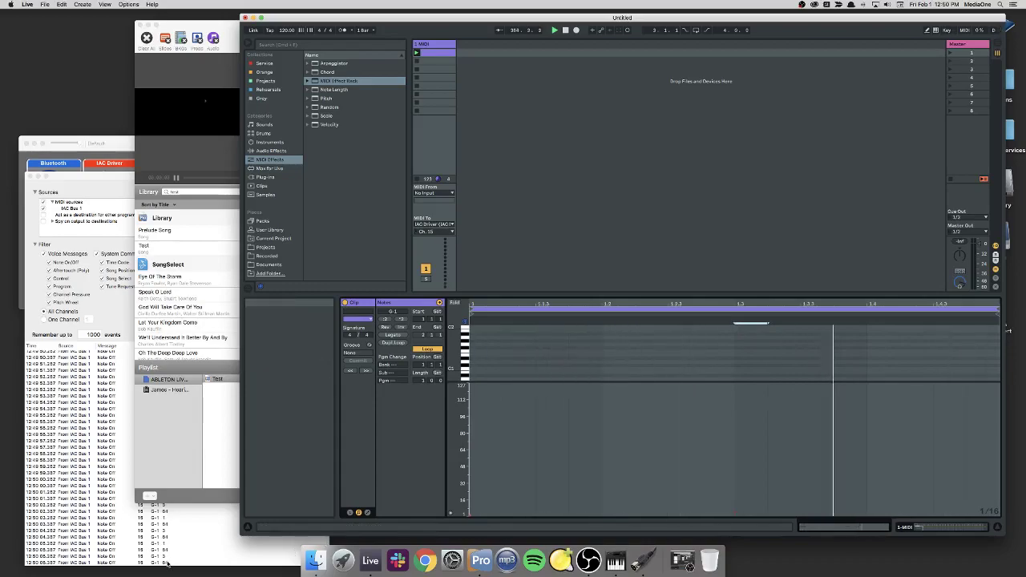
click(237, 37)
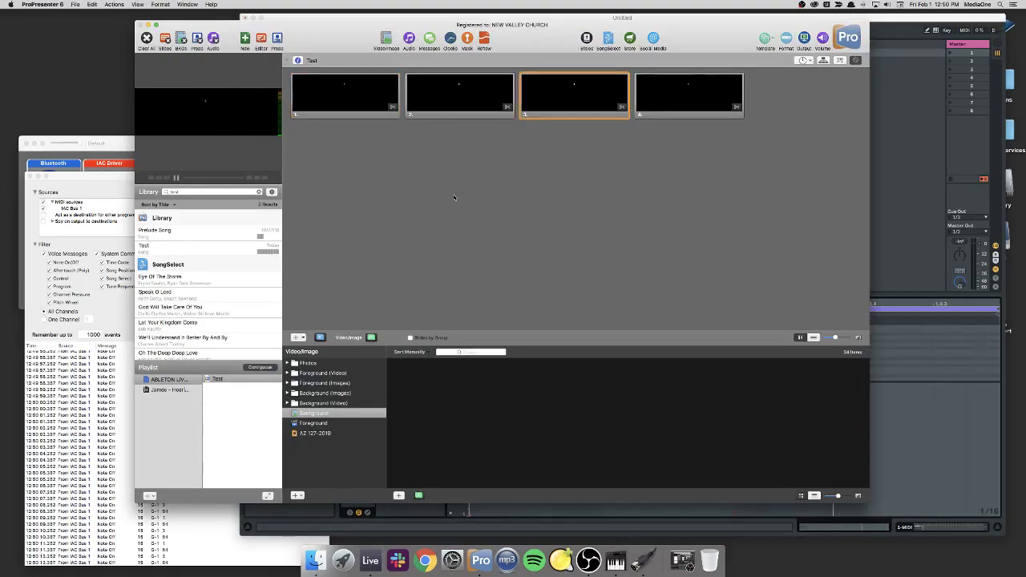
click(893, 28)
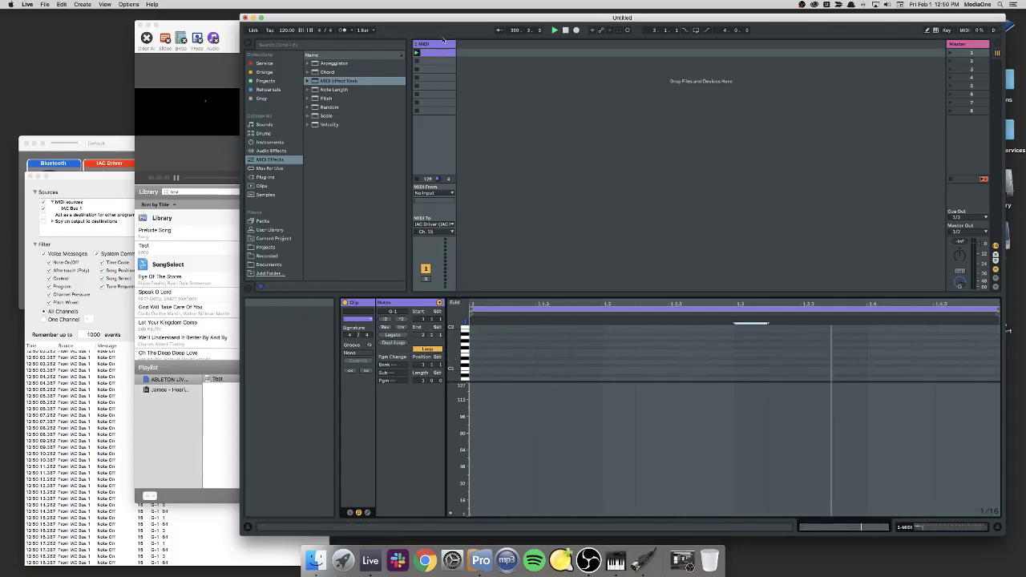
Try wider velocity zones on the Intro and Verse 1 chains, restore Intro to 1 and move Verse 1 to 8
key(shift+Tab)
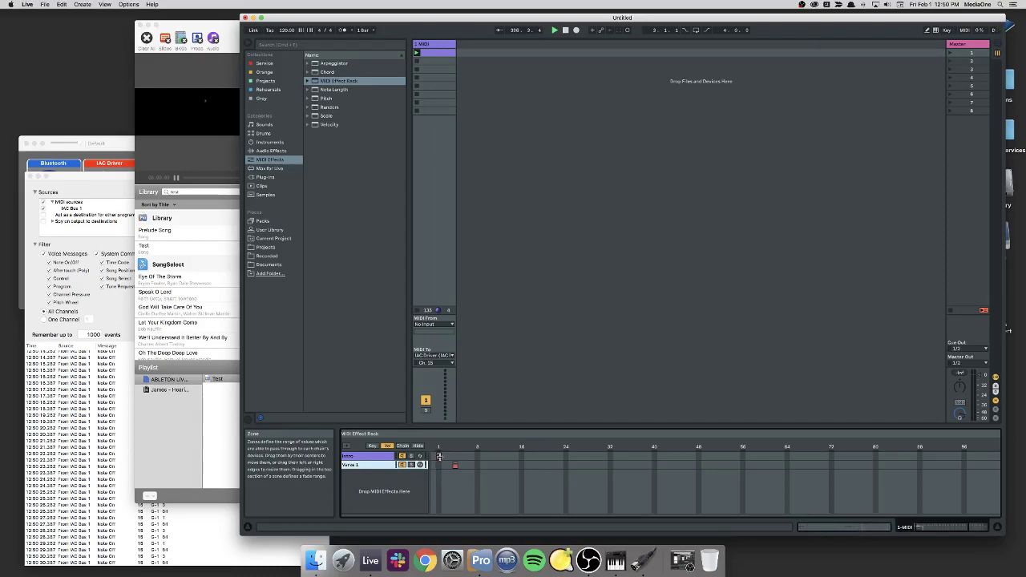
click(439, 457)
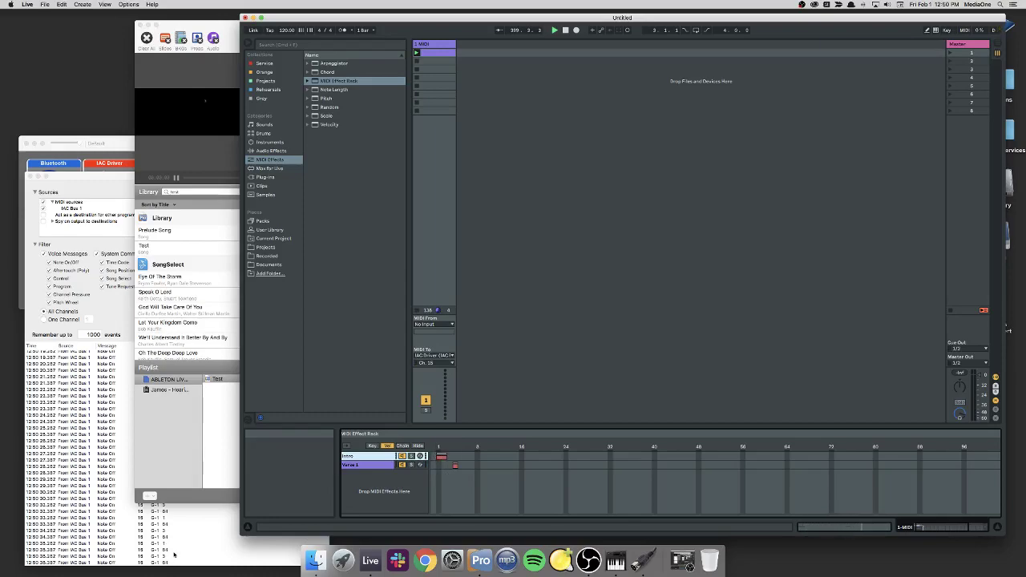
click(455, 465)
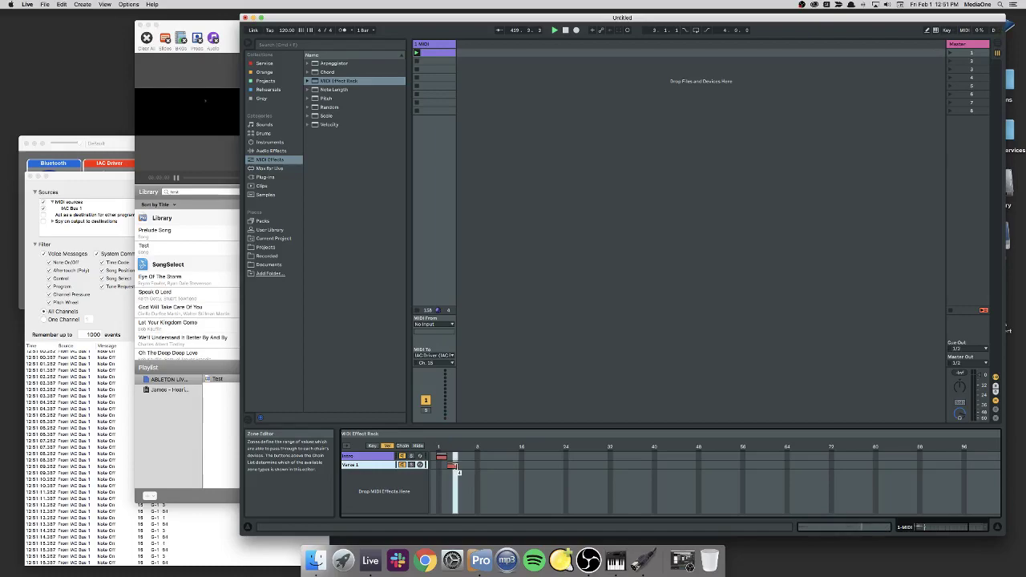
drag(453, 468, 478, 465)
click(478, 465)
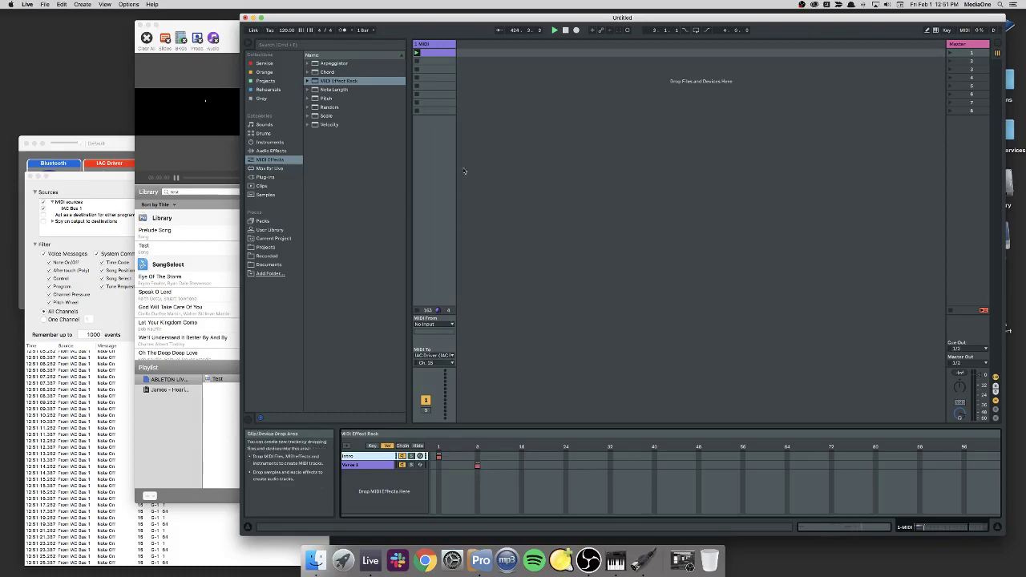
Change the velocity of the clip's second G-1 note and widen the Verse 1 chain's velocity zone to 8–9
key(shift+Tab)
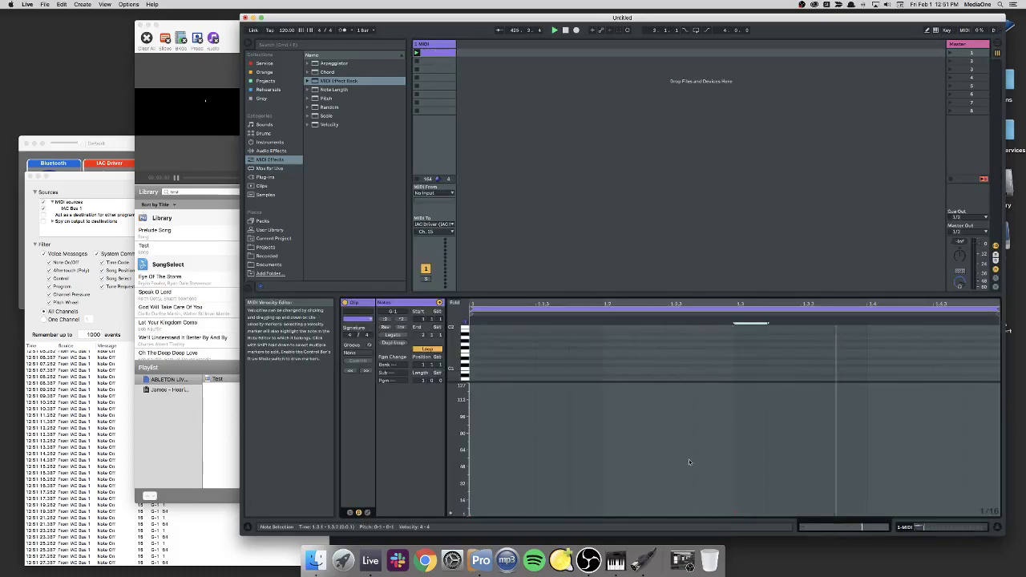
drag(735, 504, 735, 513)
double_click(436, 45)
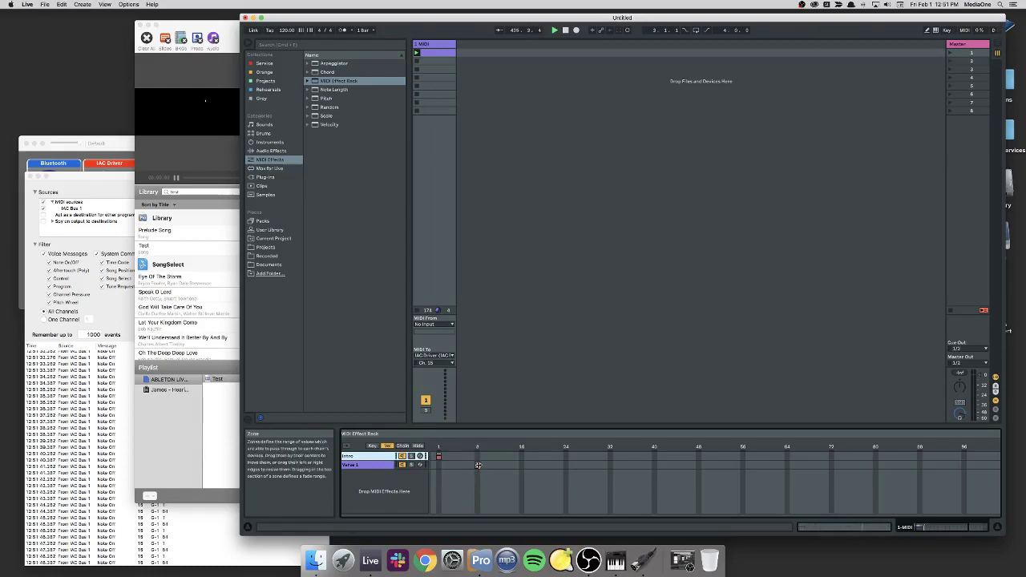
click(478, 465)
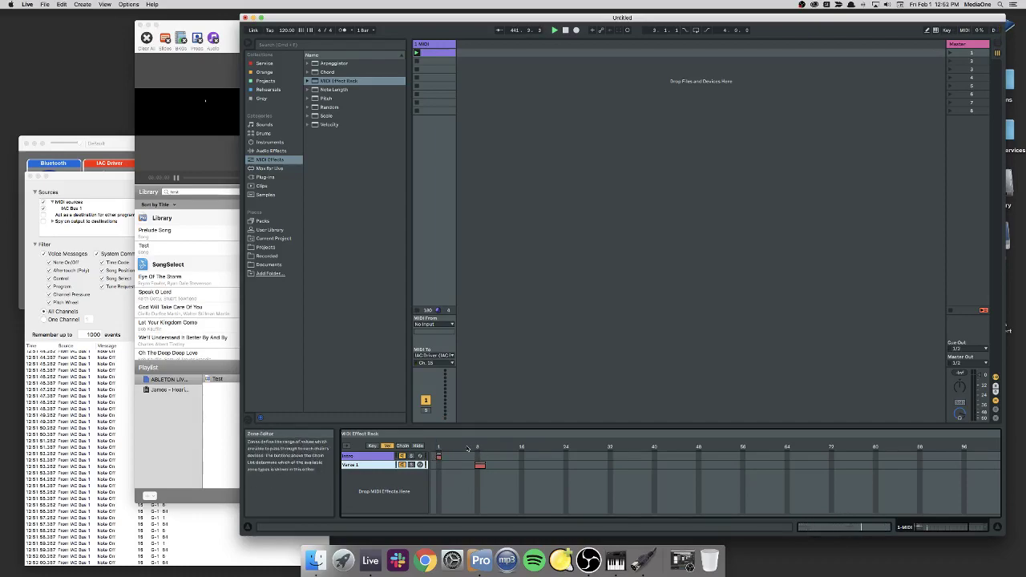
Switch to ProPresenter and add four blank slides to the Test presentation
click(211, 71)
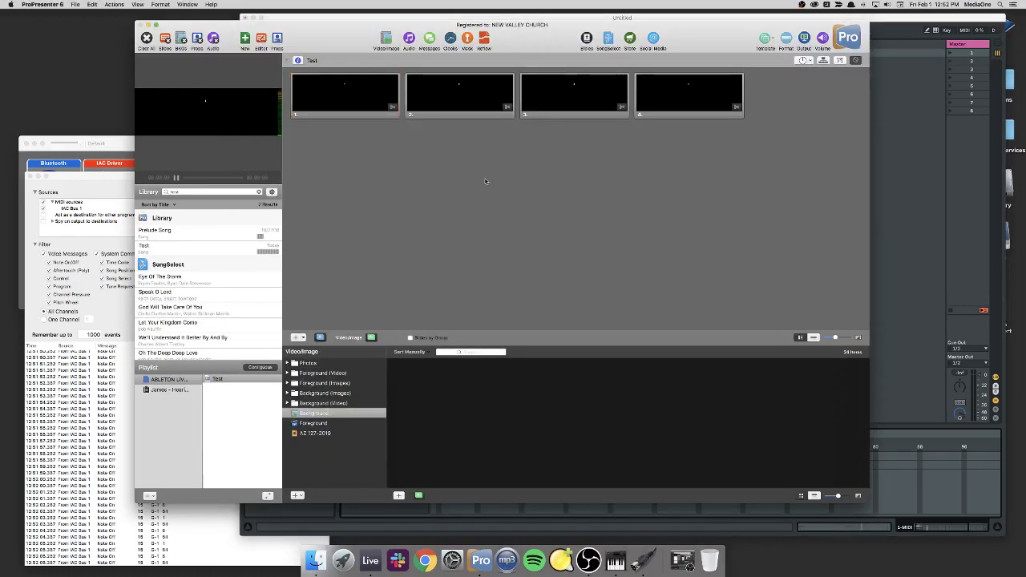
click(296, 338)
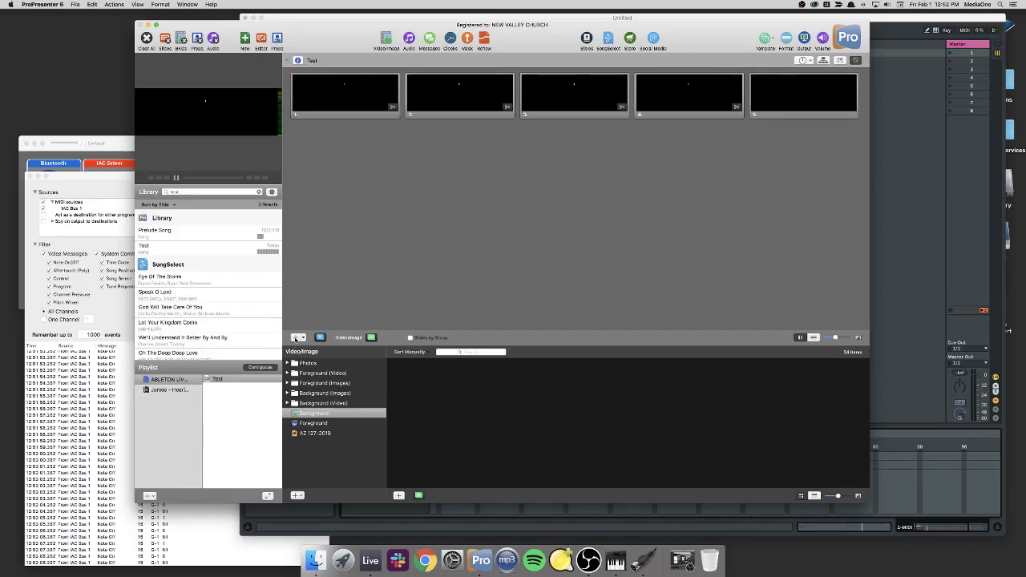
click(297, 337)
click(297, 338)
click(296, 338)
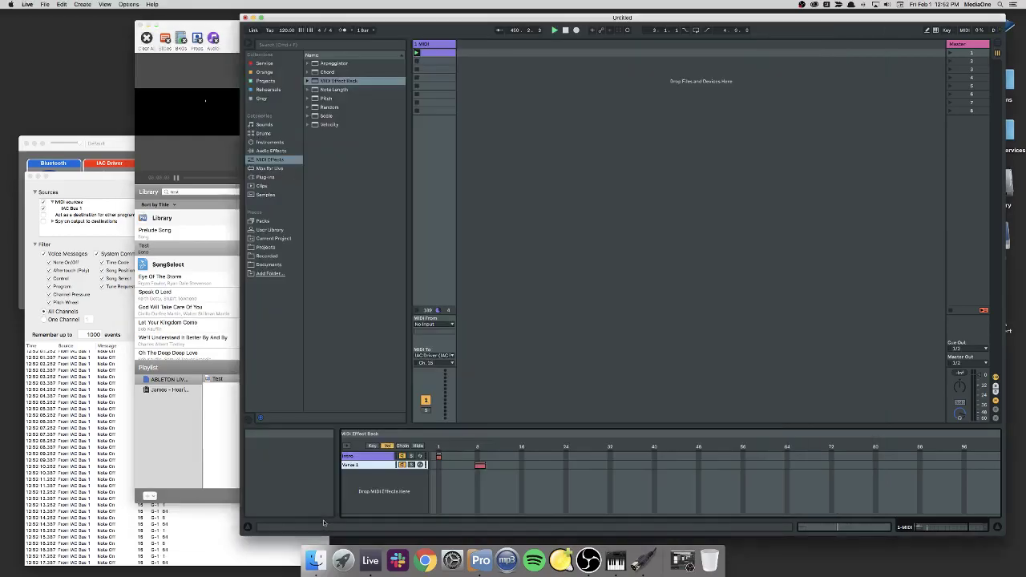
Return to Ableton Live and set the Verse 1 chain's velocity zone to 2 only
click(325, 526)
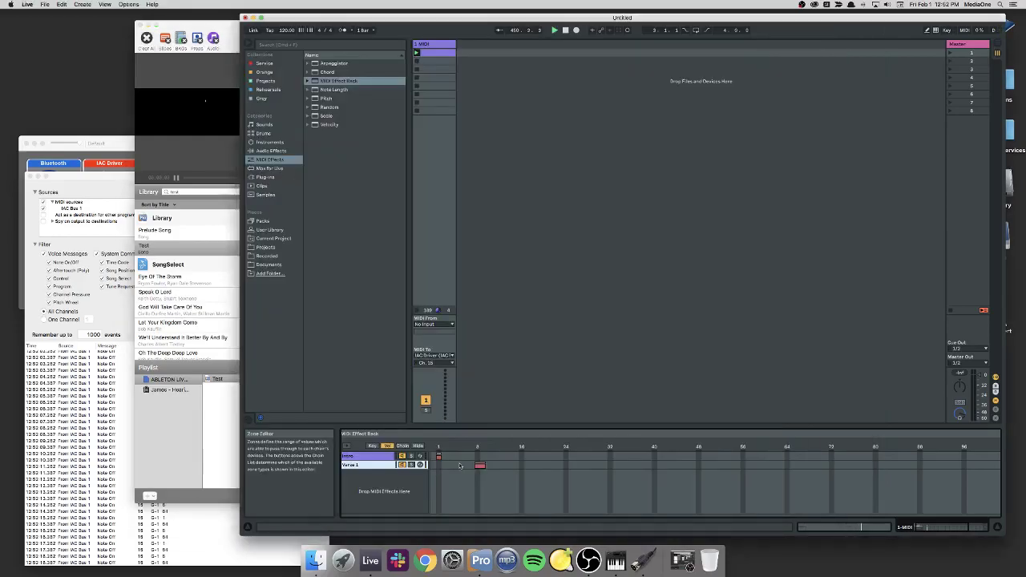
drag(479, 465, 445, 466)
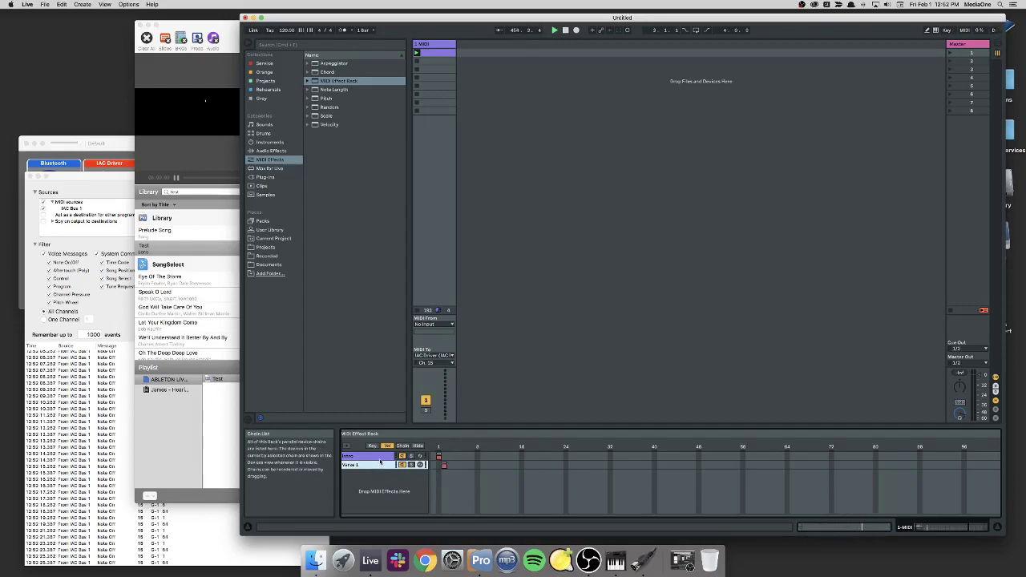
Enable showing the rack's chain names in the MIDI editor, and display the clip's notes folded
right_click(379, 487)
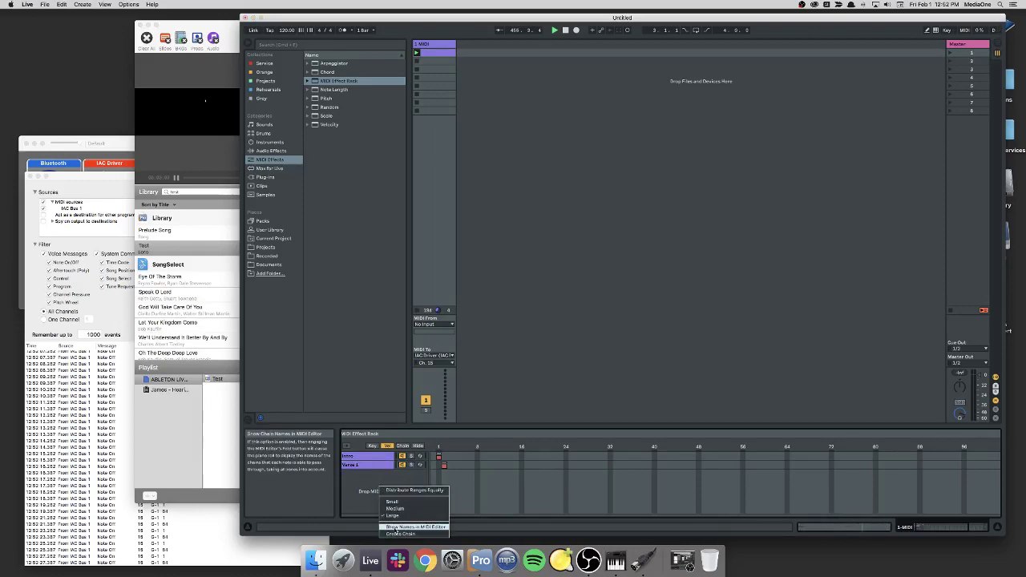
click(361, 480)
click(401, 434)
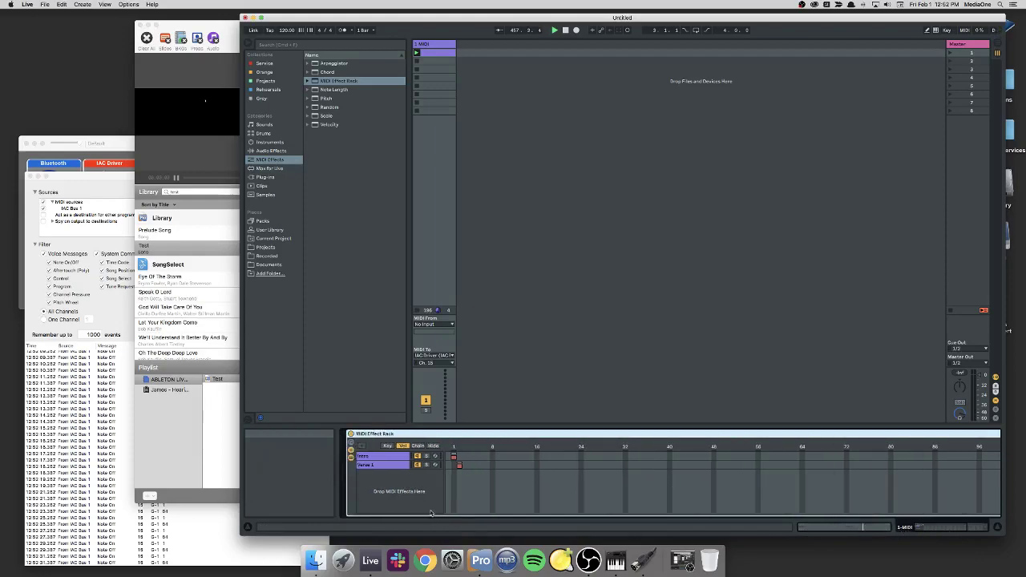
right_click(387, 482)
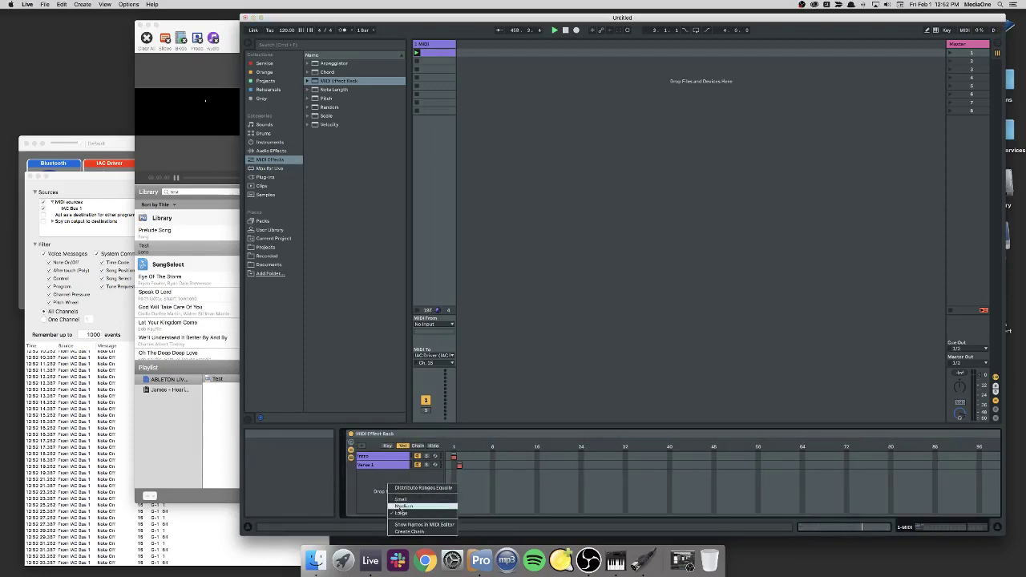
click(402, 524)
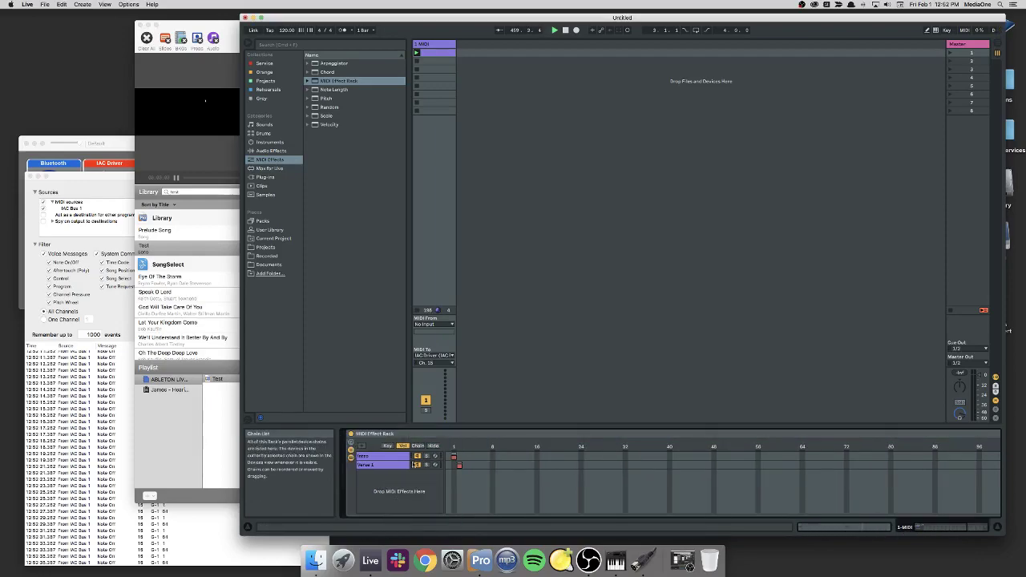
key(shift+Tab)
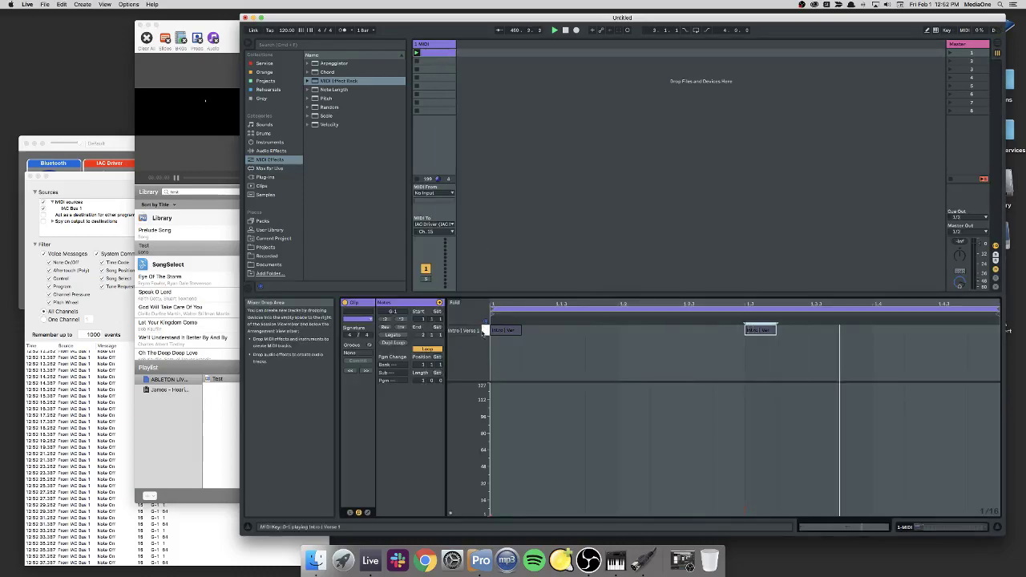
click(456, 303)
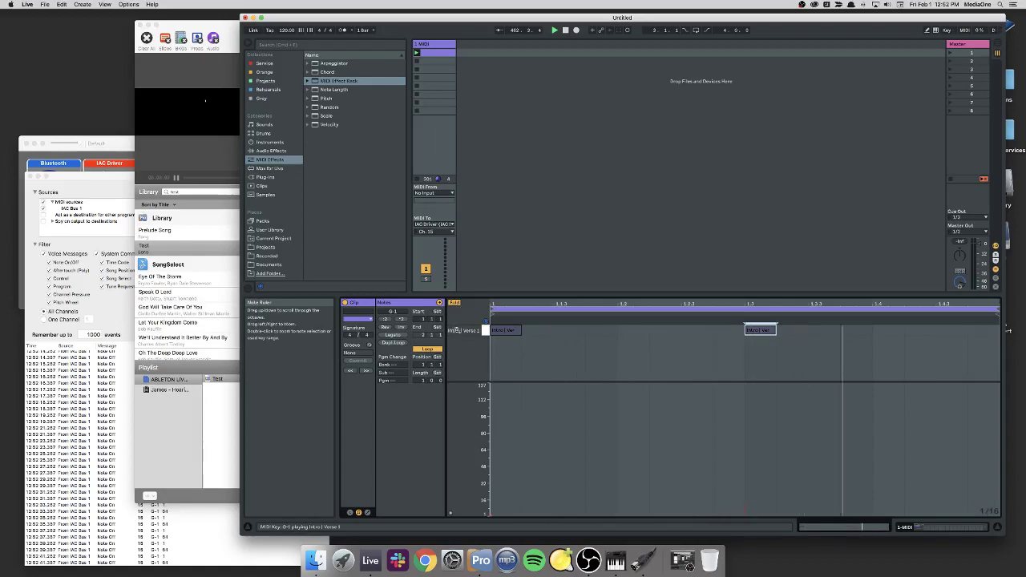
Lengthen the clip's first G-1 note to one beat, and rename the rack's chains Intro (1) and Verse 1 (2)
drag(520, 329, 618, 330)
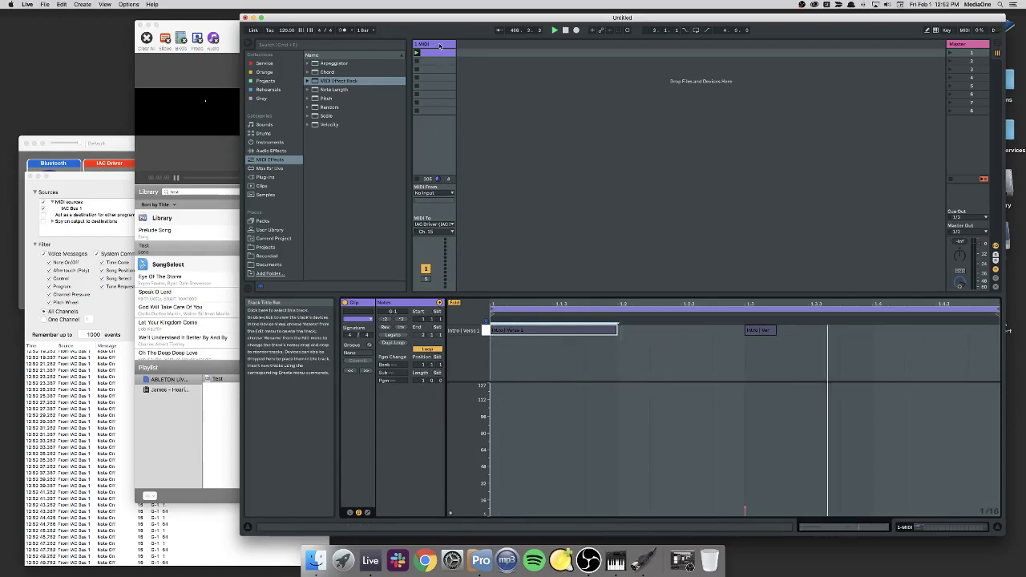
click(417, 143)
click(384, 457)
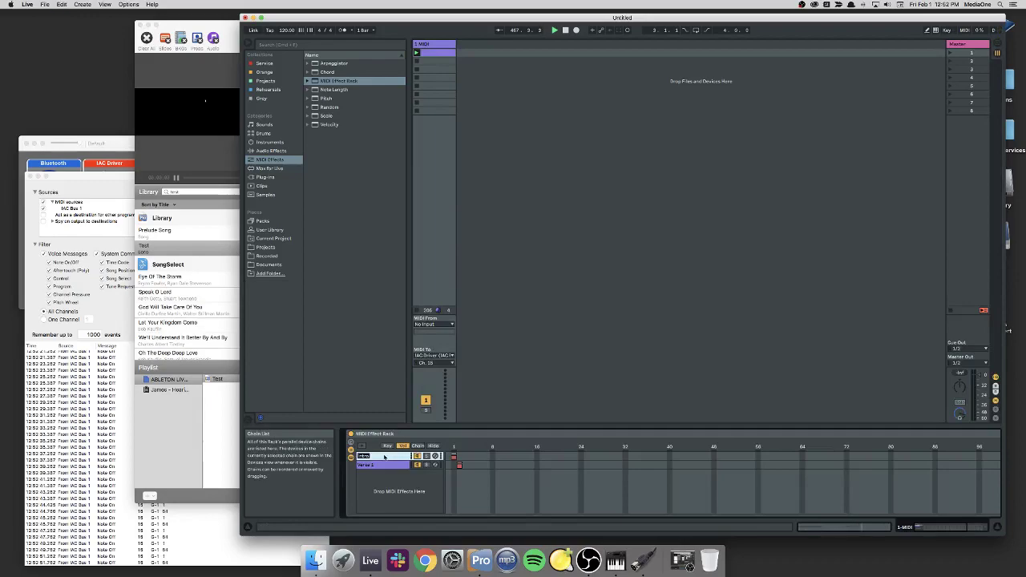
double_click(381, 466)
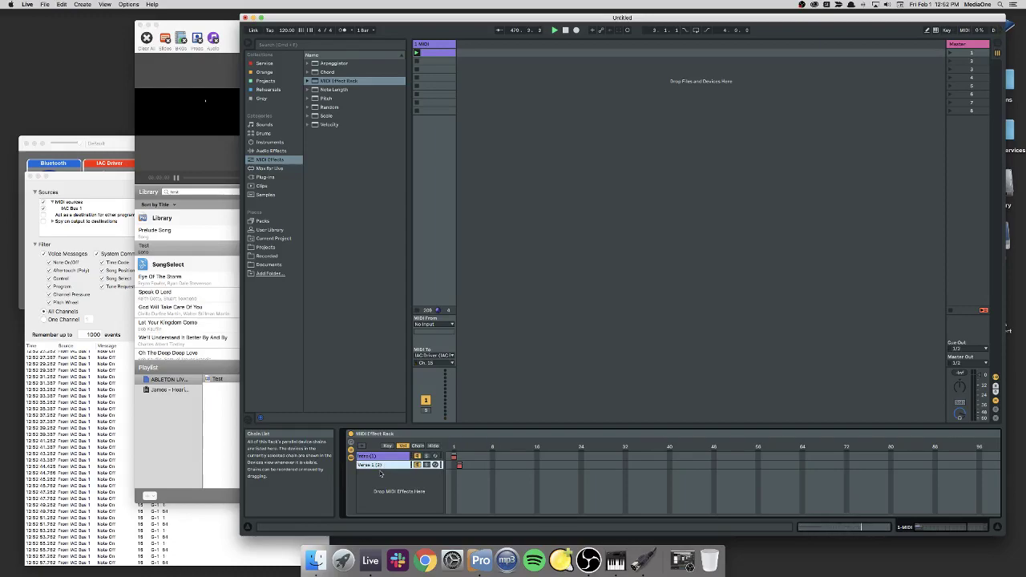
Reopen the clip's notes and select the second note to check the chain labels against the note velocities
click(433, 52)
drag(501, 425, 501, 290)
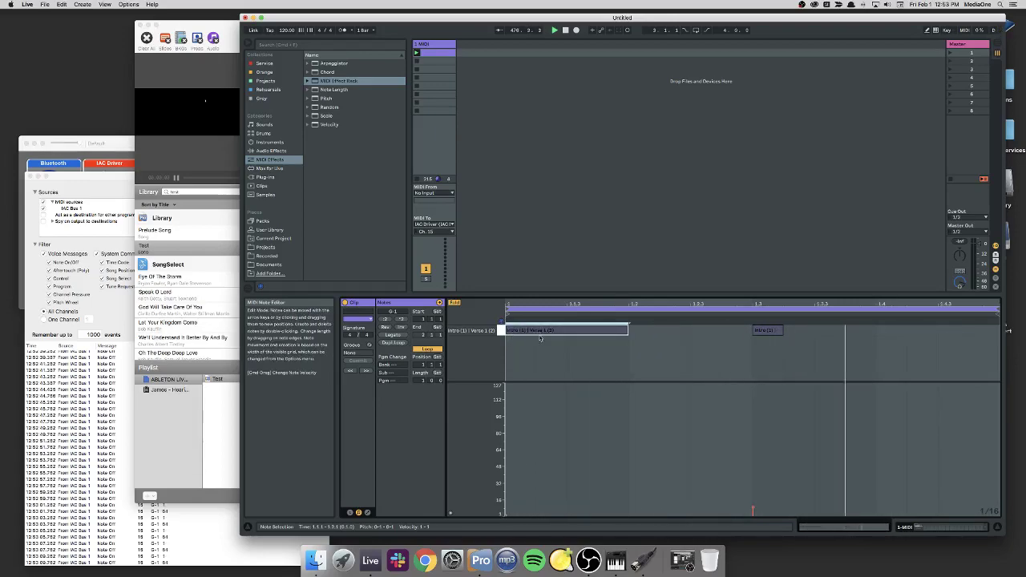
click(757, 329)
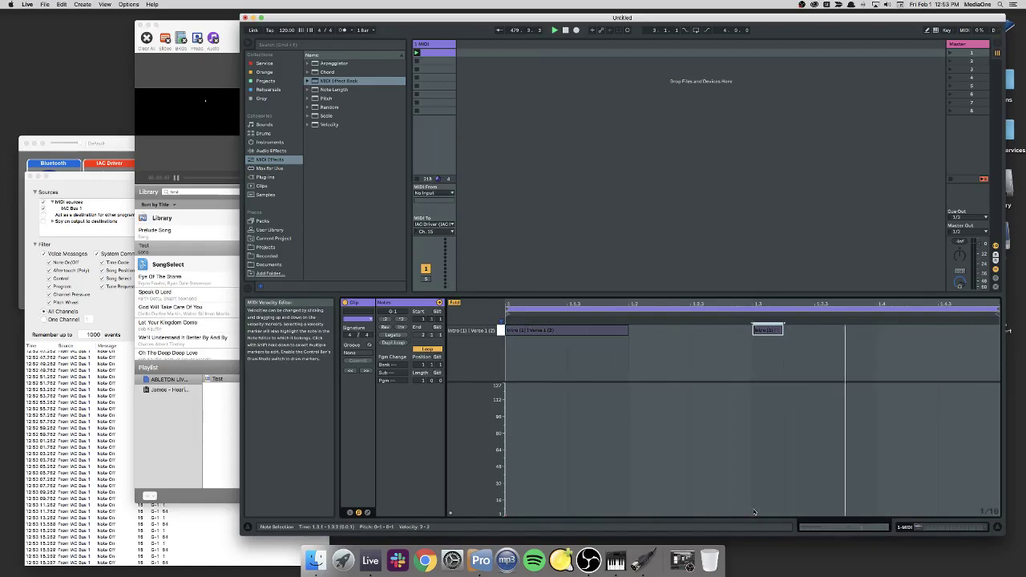
Switch to ProPresenter, start a new Verse 1 group at slide 2, and label the group of slide 1 as Intro
key(super+Tab)
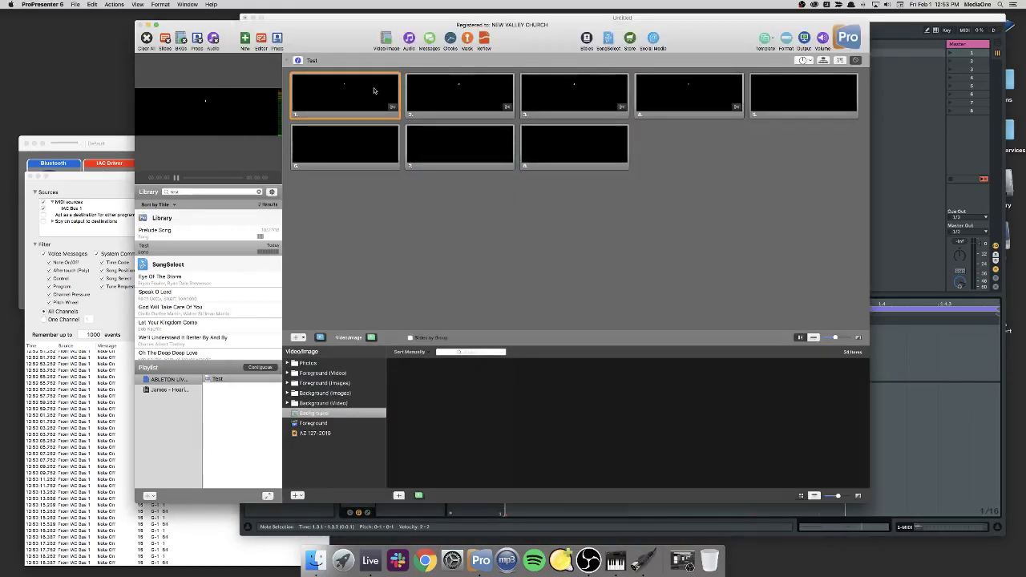
right_click(447, 92)
mouse_move(471, 182)
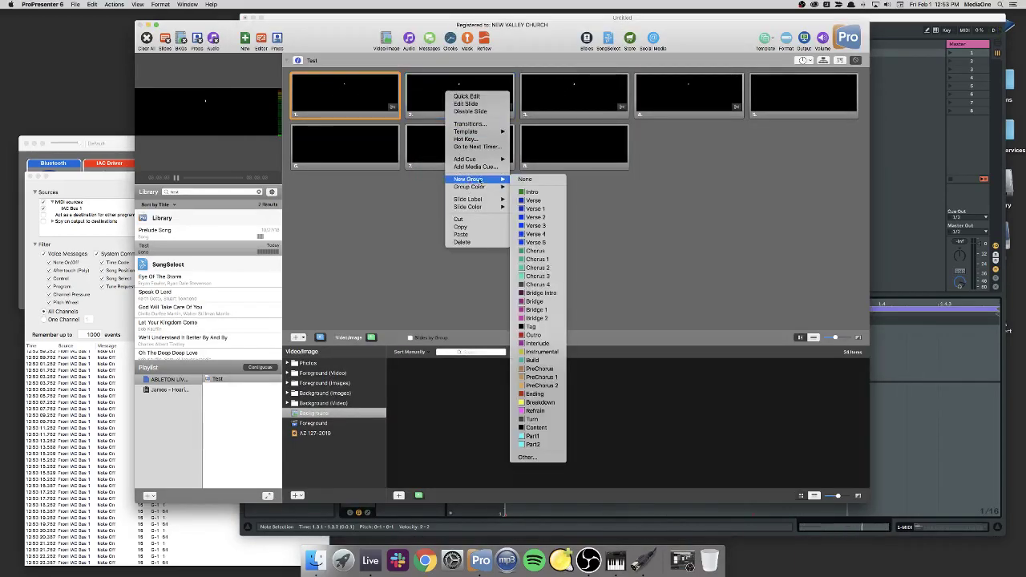
click(534, 208)
right_click(343, 107)
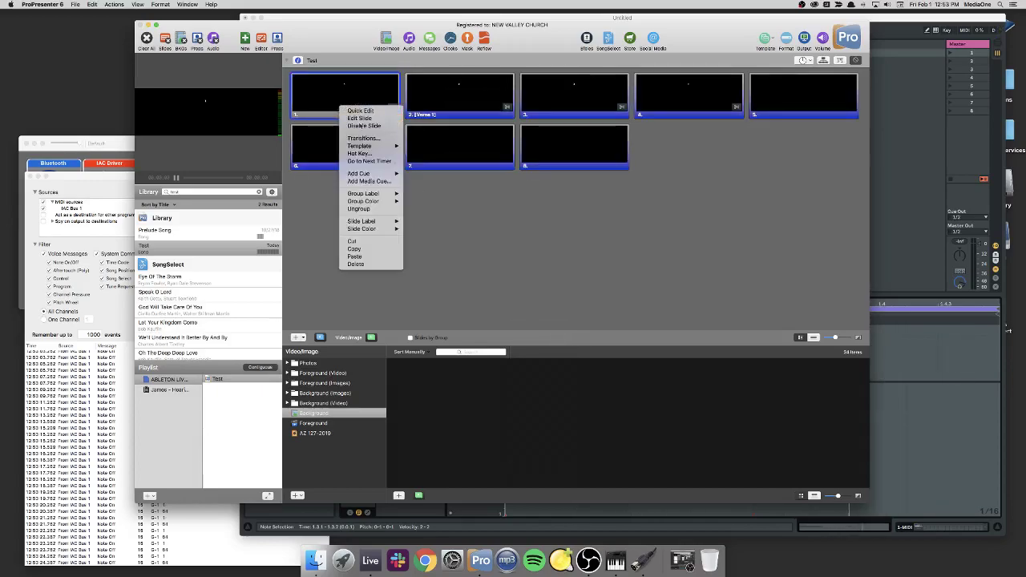
mouse_move(396, 195)
click(420, 207)
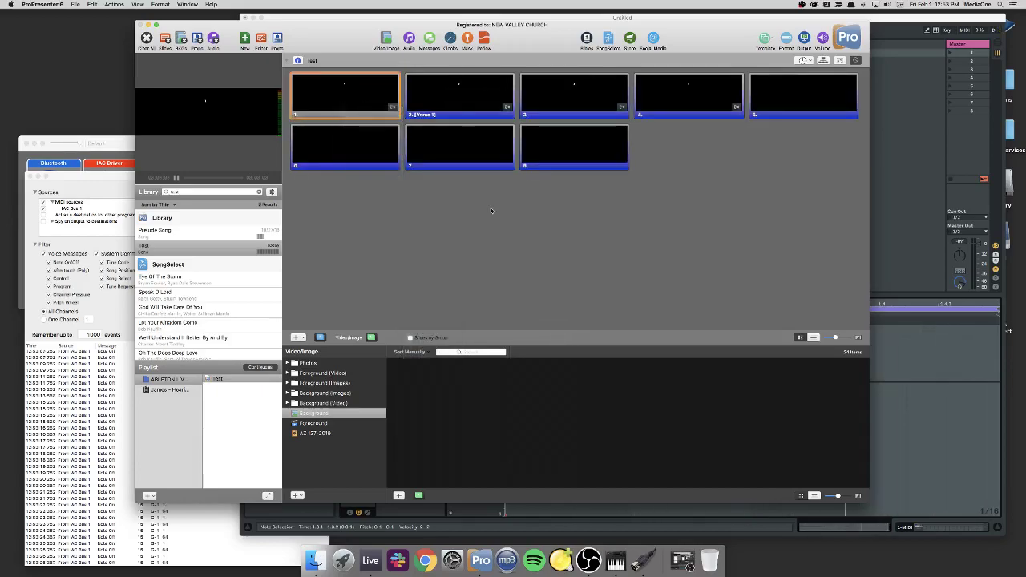
Start a new group of None at slide 3 so only slide 2 stays in the Verse 1 group
right_click(577, 96)
mouse_move(599, 162)
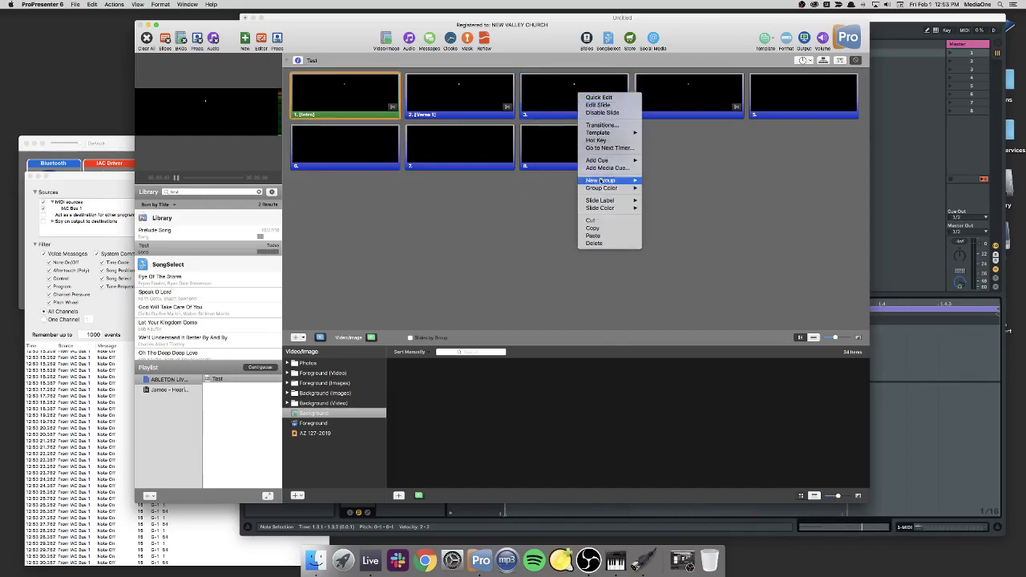
mouse_move(609, 181)
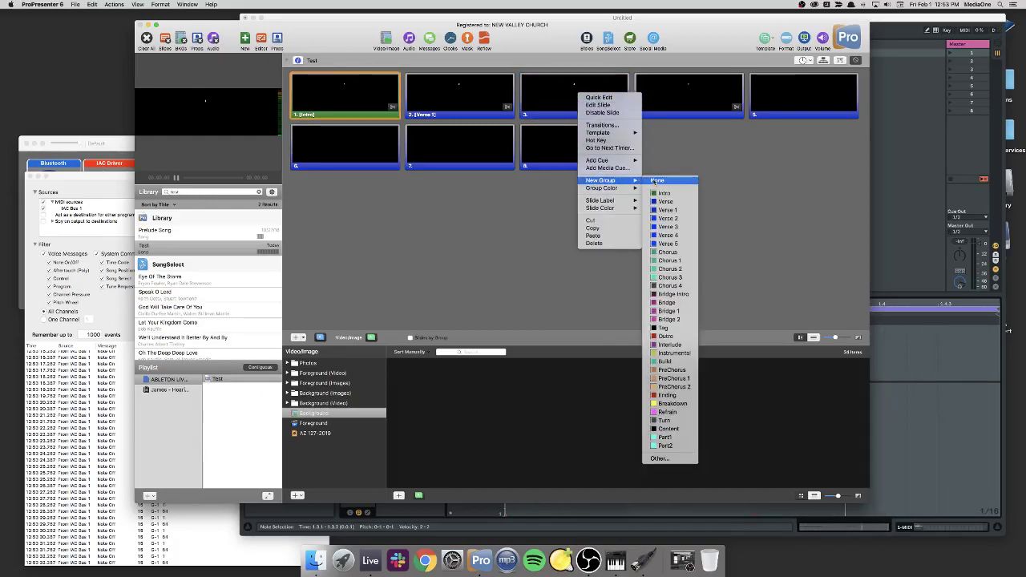
click(527, 133)
click(449, 96)
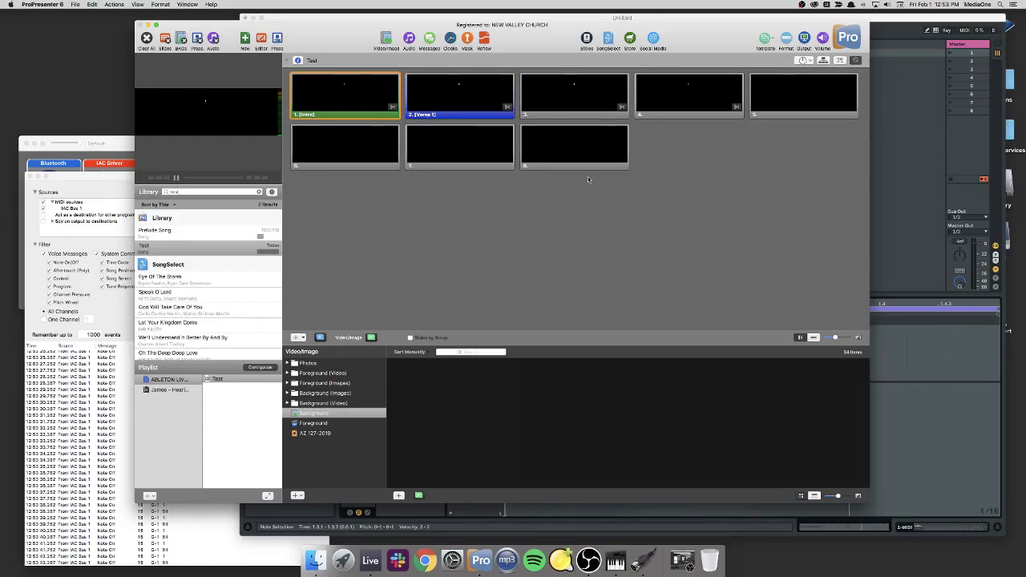
Switch to Ableton Live and delete the MIDI Effect Rack from the MIDI track
key(super+Tab)
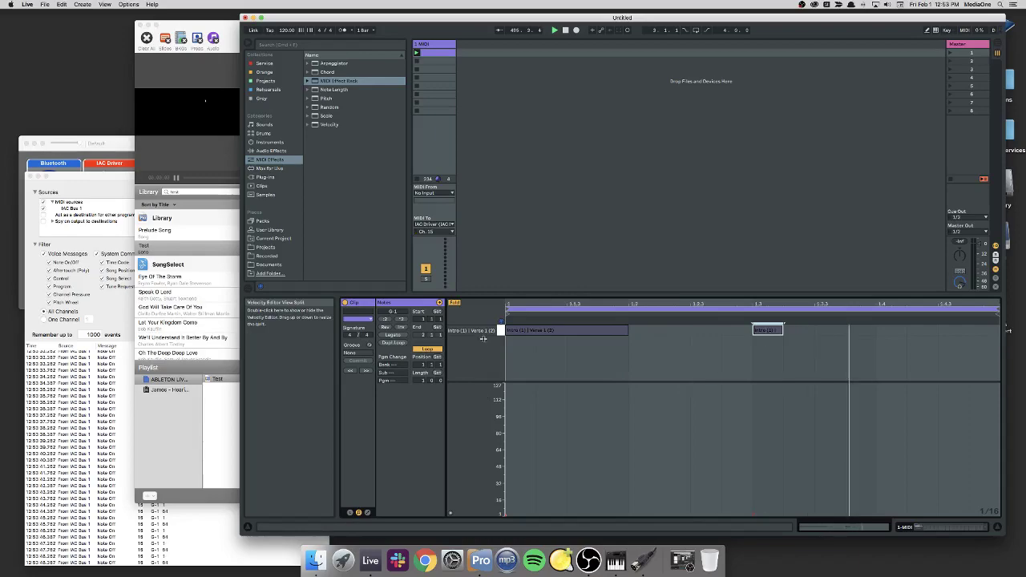
click(442, 85)
drag(394, 295, 395, 425)
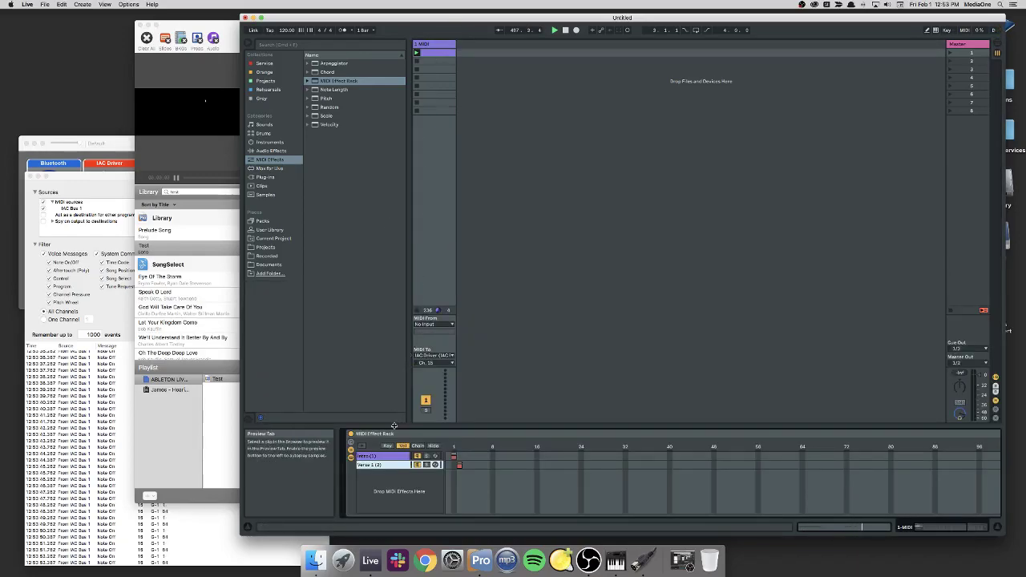
click(392, 434)
key(Delete)
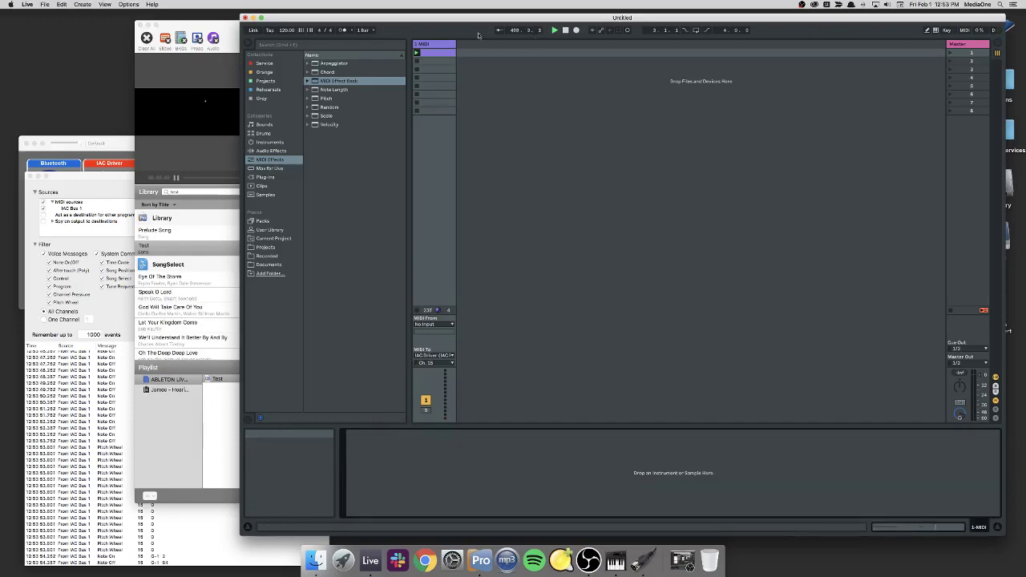
Reopen the clip to check its notes without the rack, and switch to ProPresenter to check the triggered slides
click(437, 54)
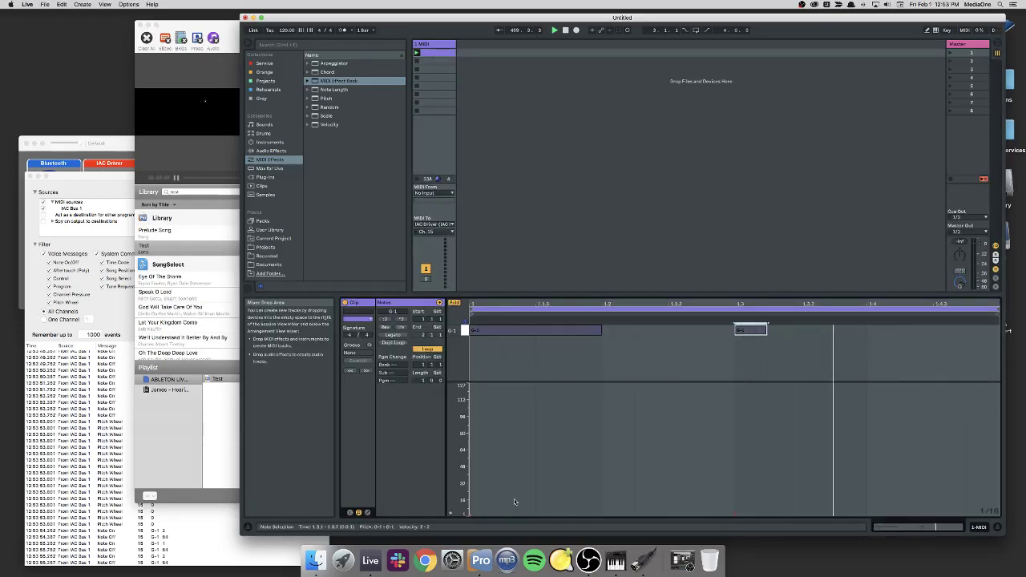
click(464, 510)
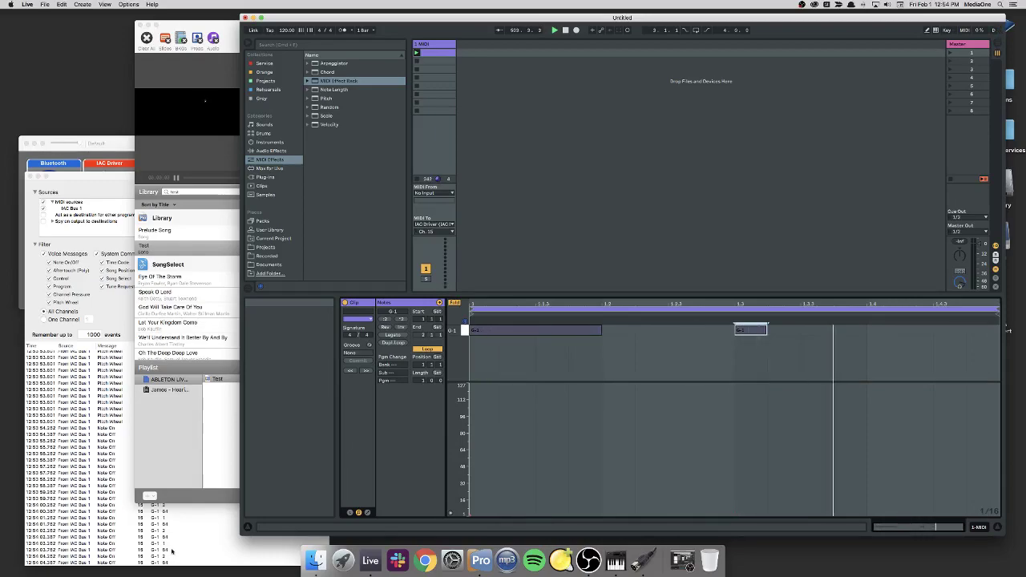
click(217, 26)
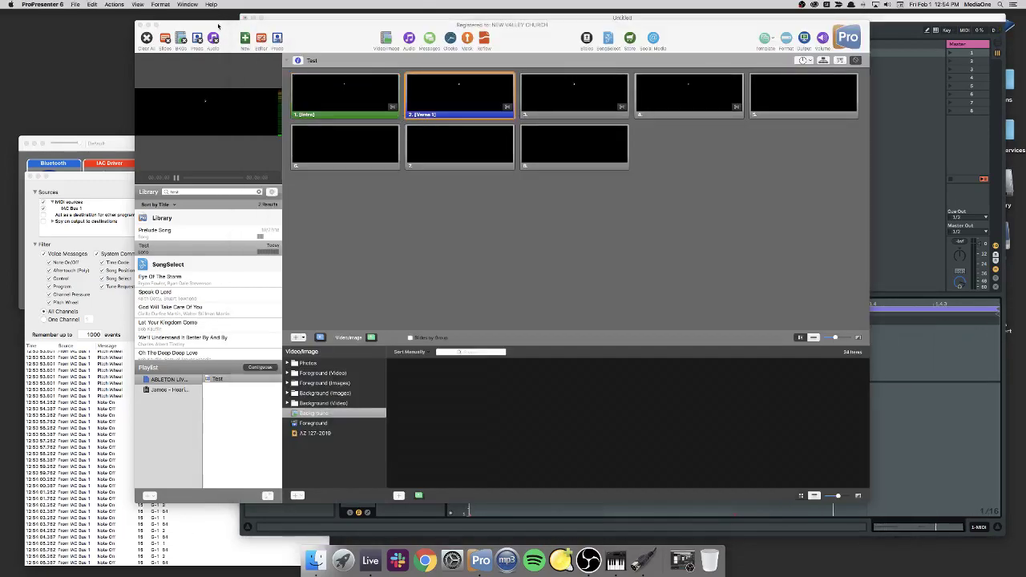